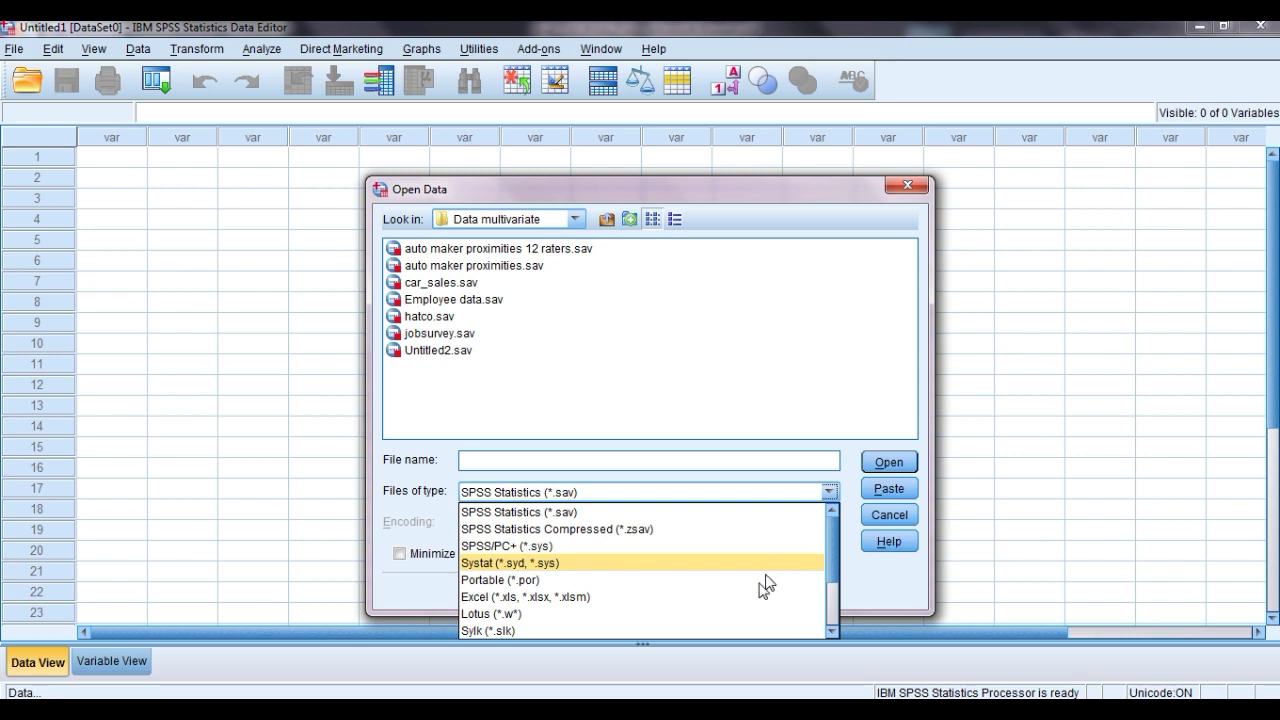
- Import the Excel file CROSSEC1.xls, reading variable names from the first row of the CROSSEC1 worksheet
{"action": "left_click", "coordinate": [752, 596]}
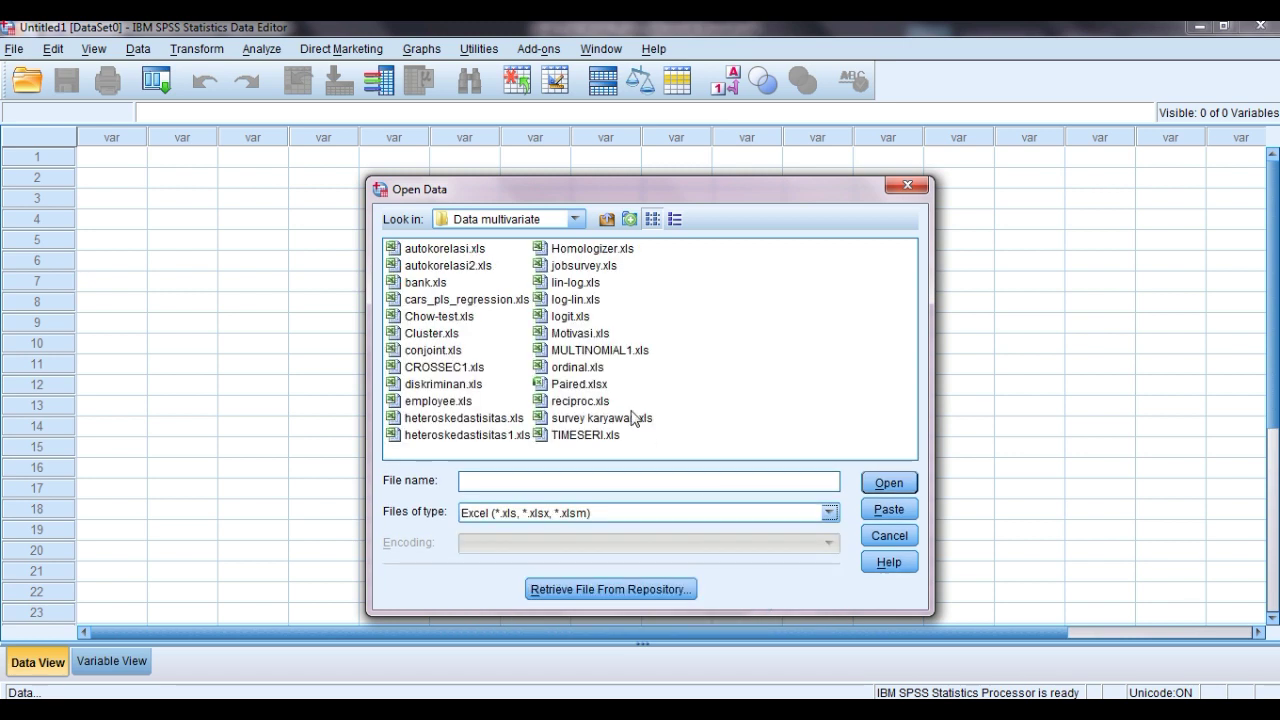
{"action": "left_click", "coordinate": [462, 367]}
{"action": "left_click", "coordinate": [880, 485]}
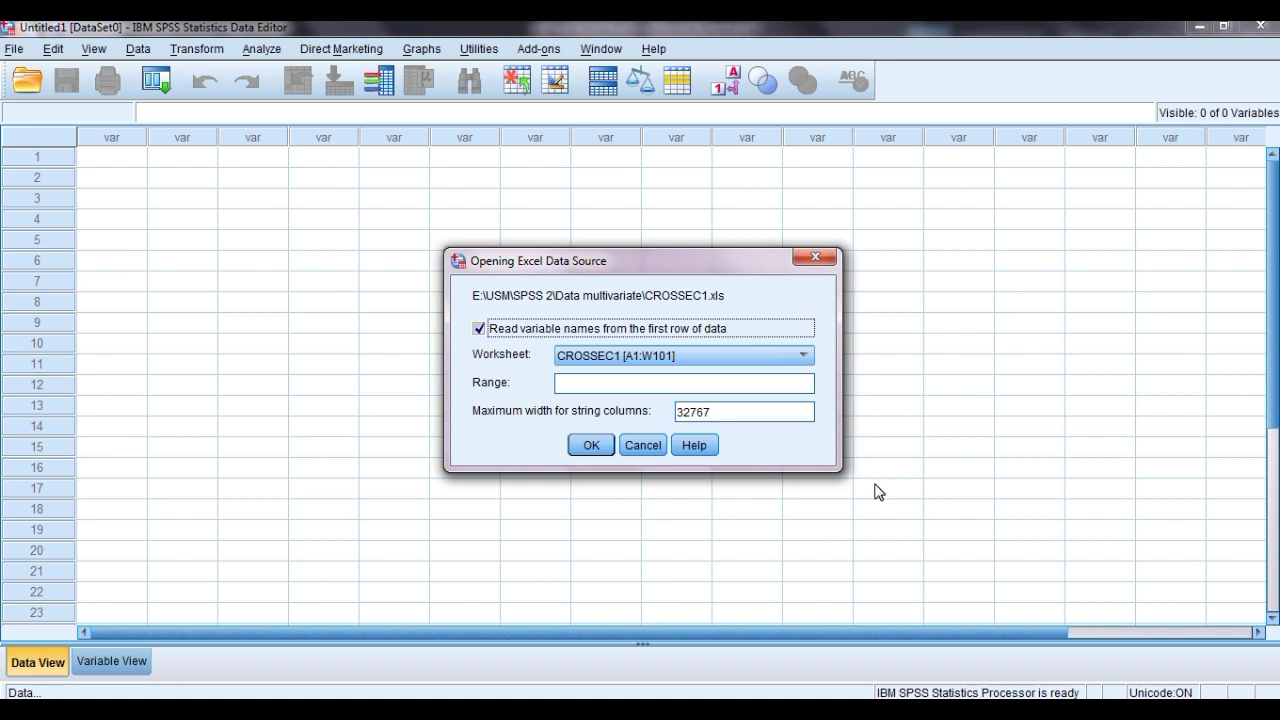
{"action": "left_click", "coordinate": [591, 445]}
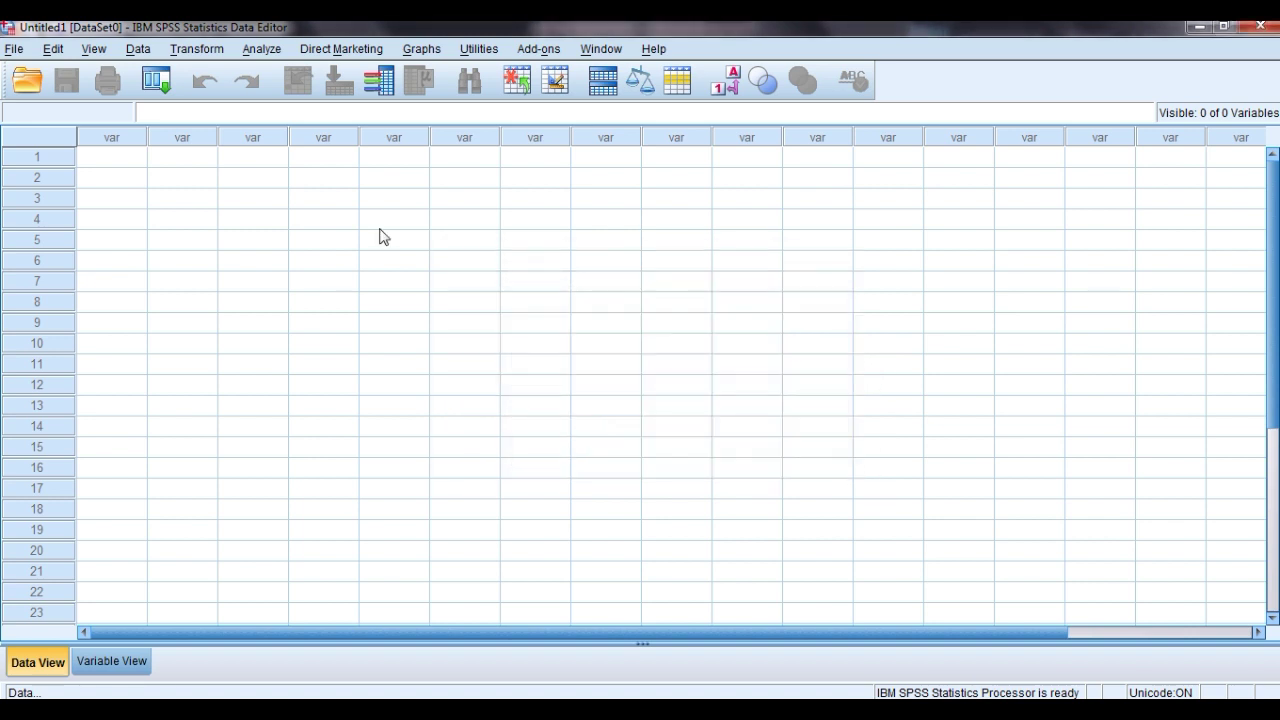
- Start a Linear Regression on the imported dataset with INCOME as the dependent variable
{"action": "left_click", "coordinate": [257, 48]}
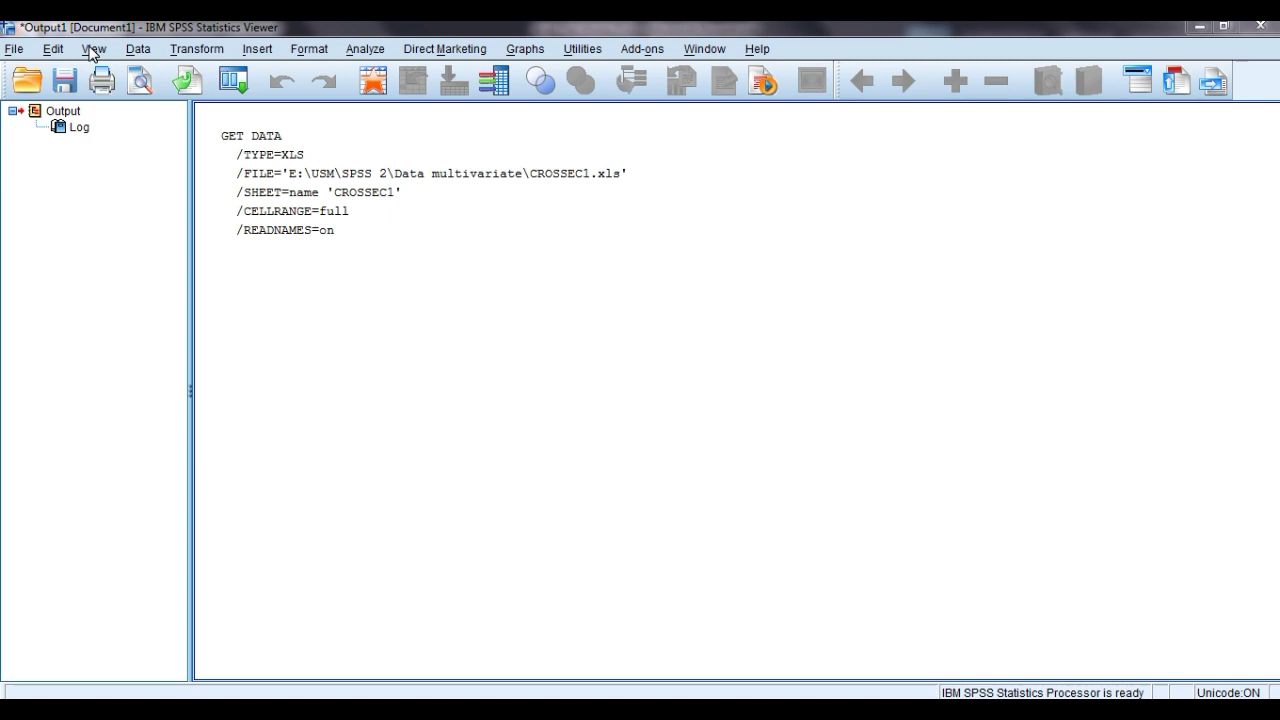
{"action": "left_click", "coordinate": [259, 52]}
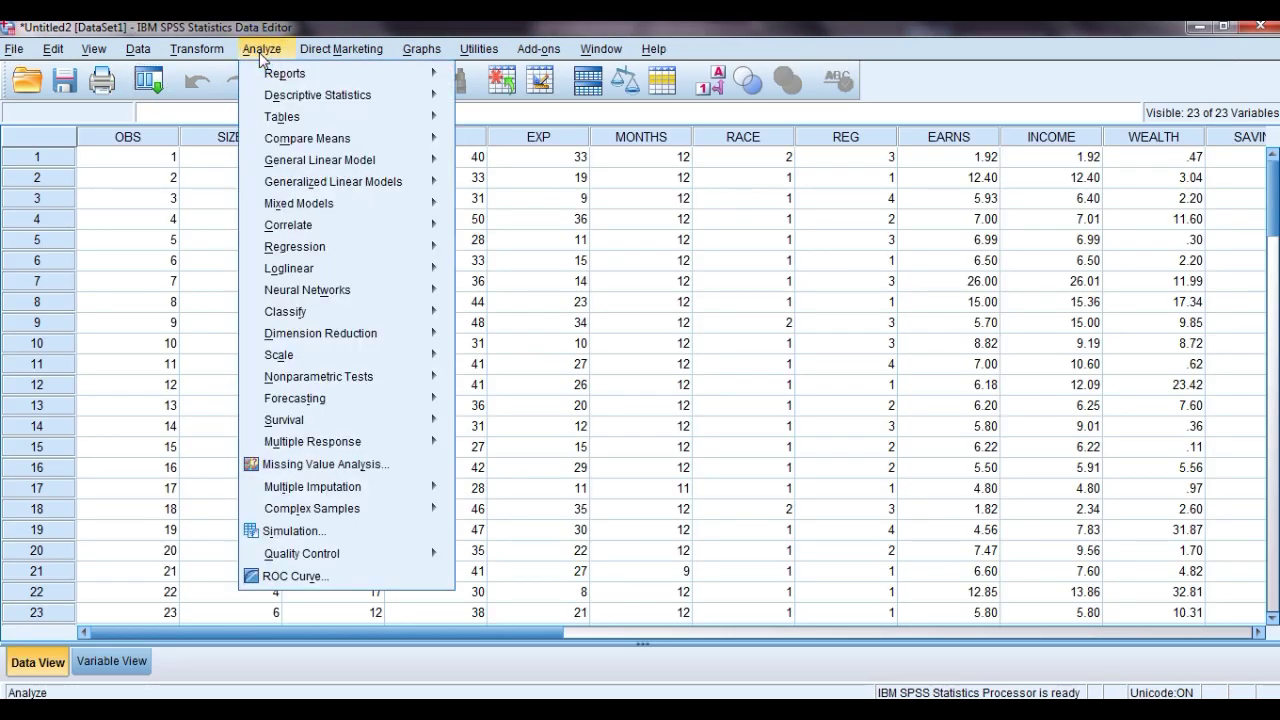
{"action": "mouse_move", "coordinate": [296, 250]}
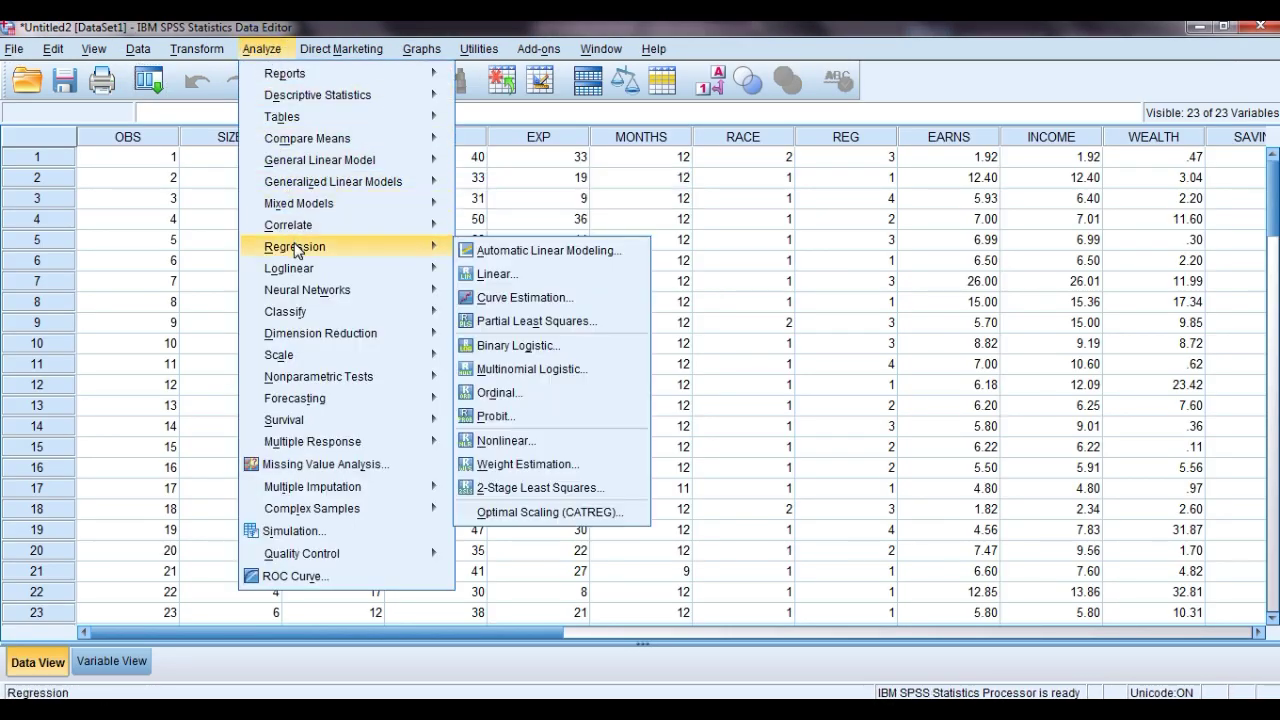
{"action": "left_click", "coordinate": [485, 277]}
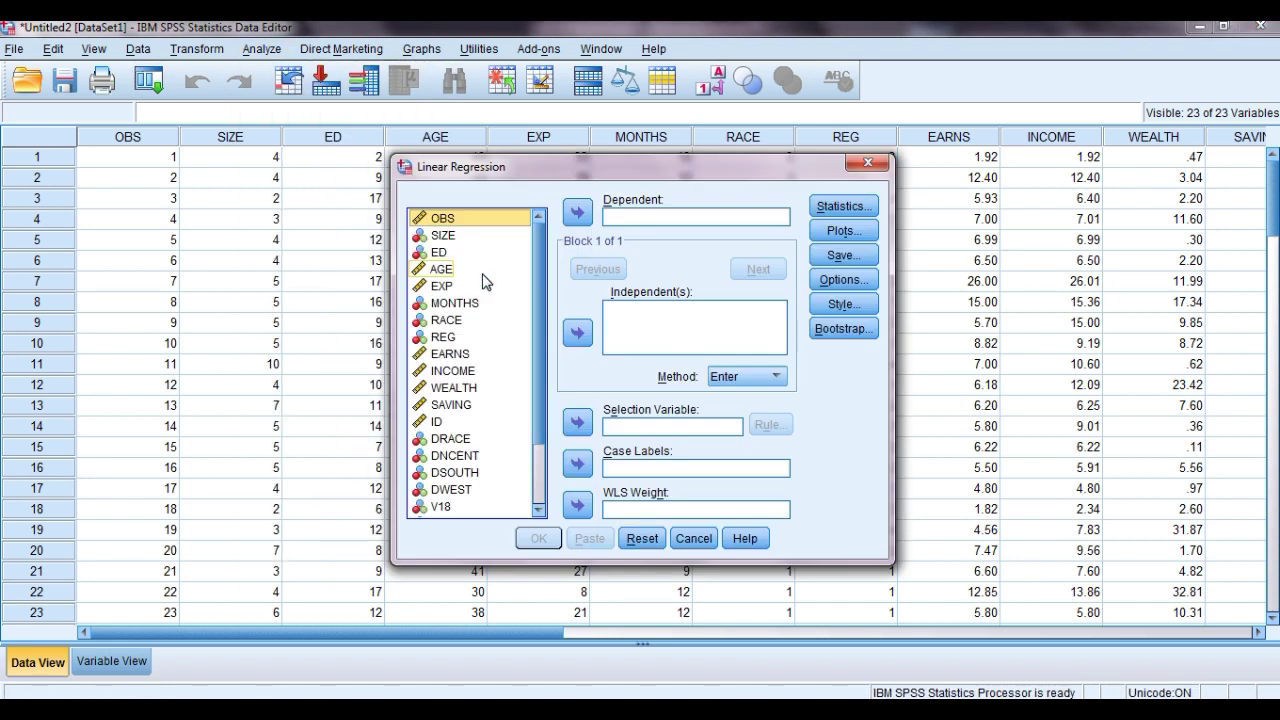
{"action": "left_click", "coordinate": [498, 371]}
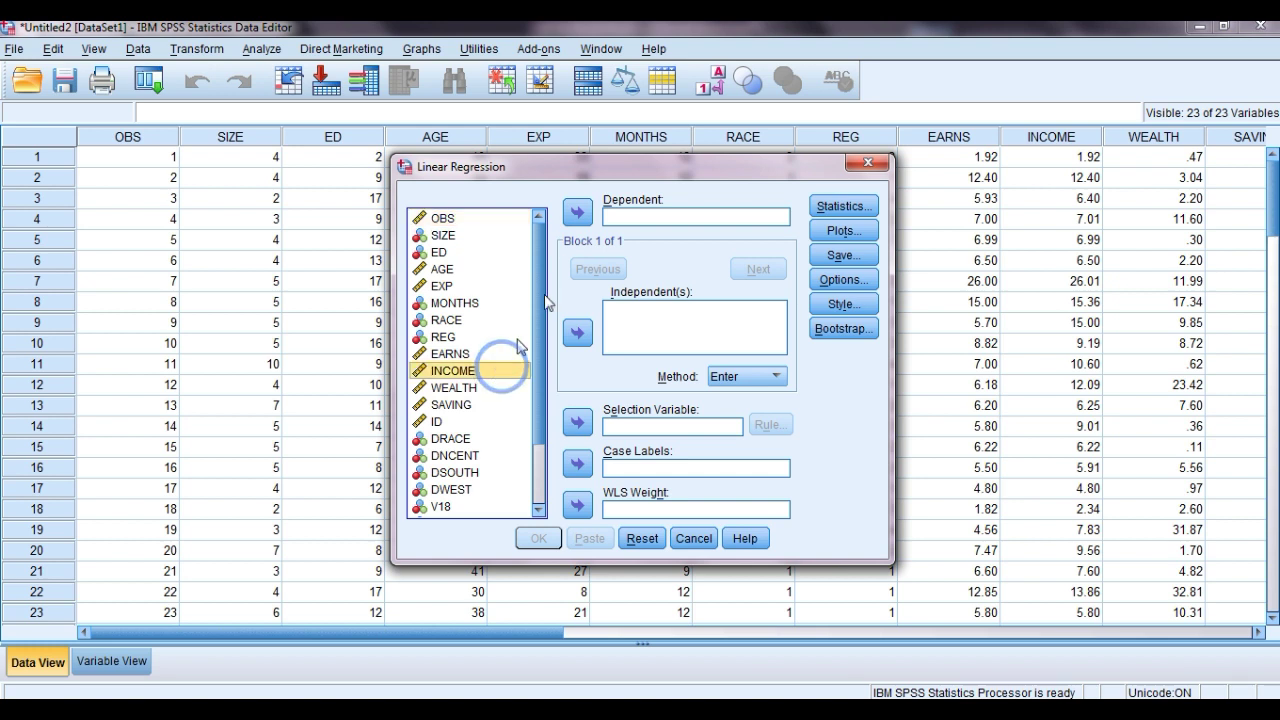
{"action": "left_click", "coordinate": [578, 213]}
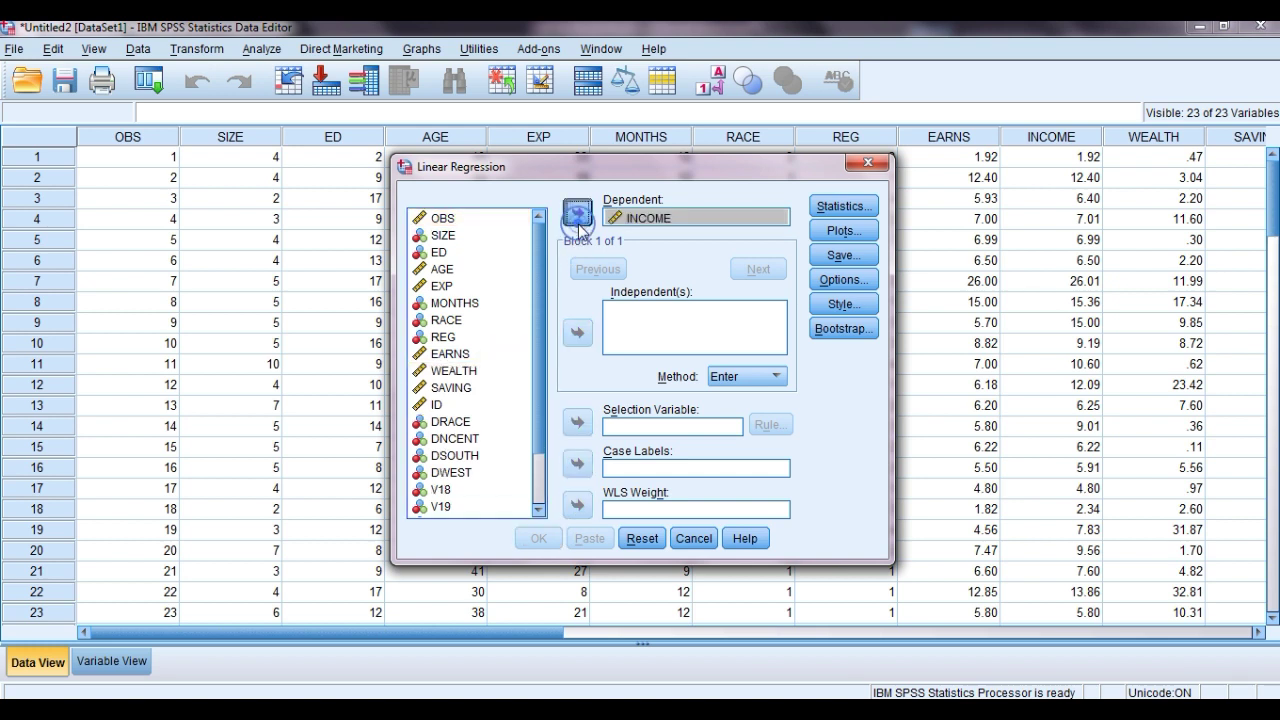
- Add SIZE, EARNS, WEALTH and SAVING as the independent variables of the regression
{"action": "left_click", "coordinate": [443, 236]}
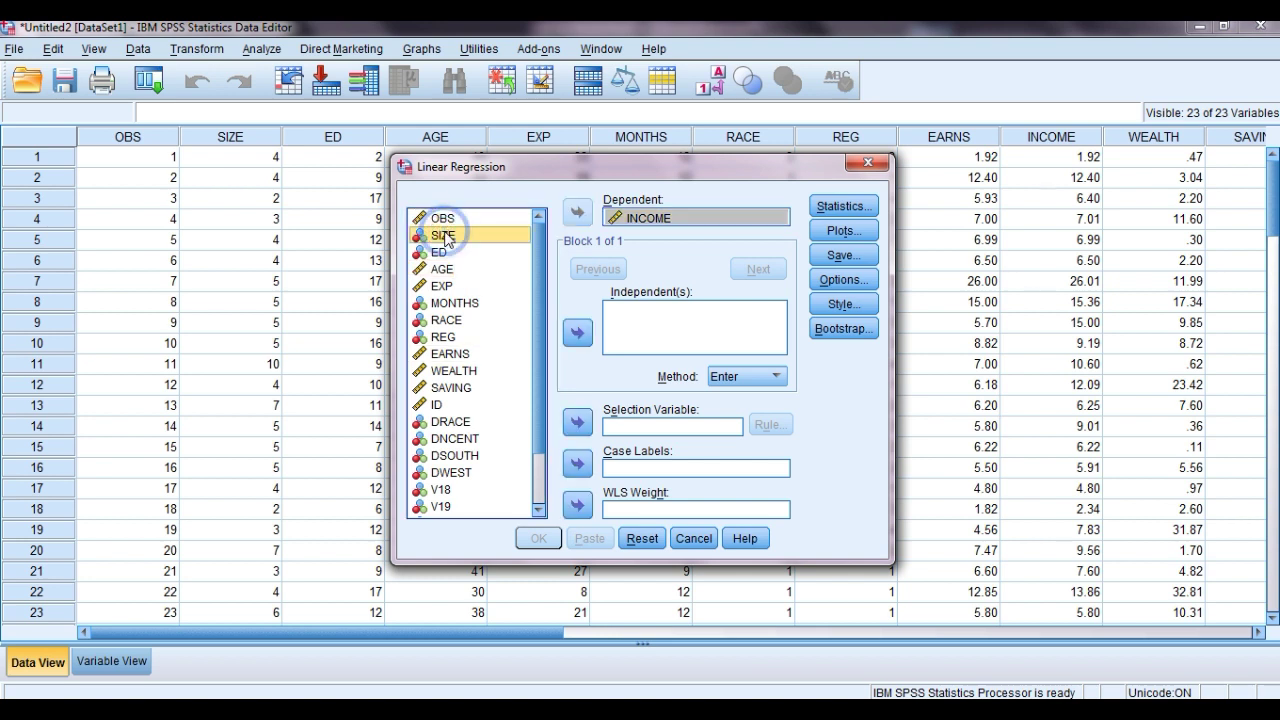
{"action": "left_click", "coordinate": [447, 355], "text": "ctrl"}
{"action": "left_click", "coordinate": [450, 371], "text": "ctrl"}
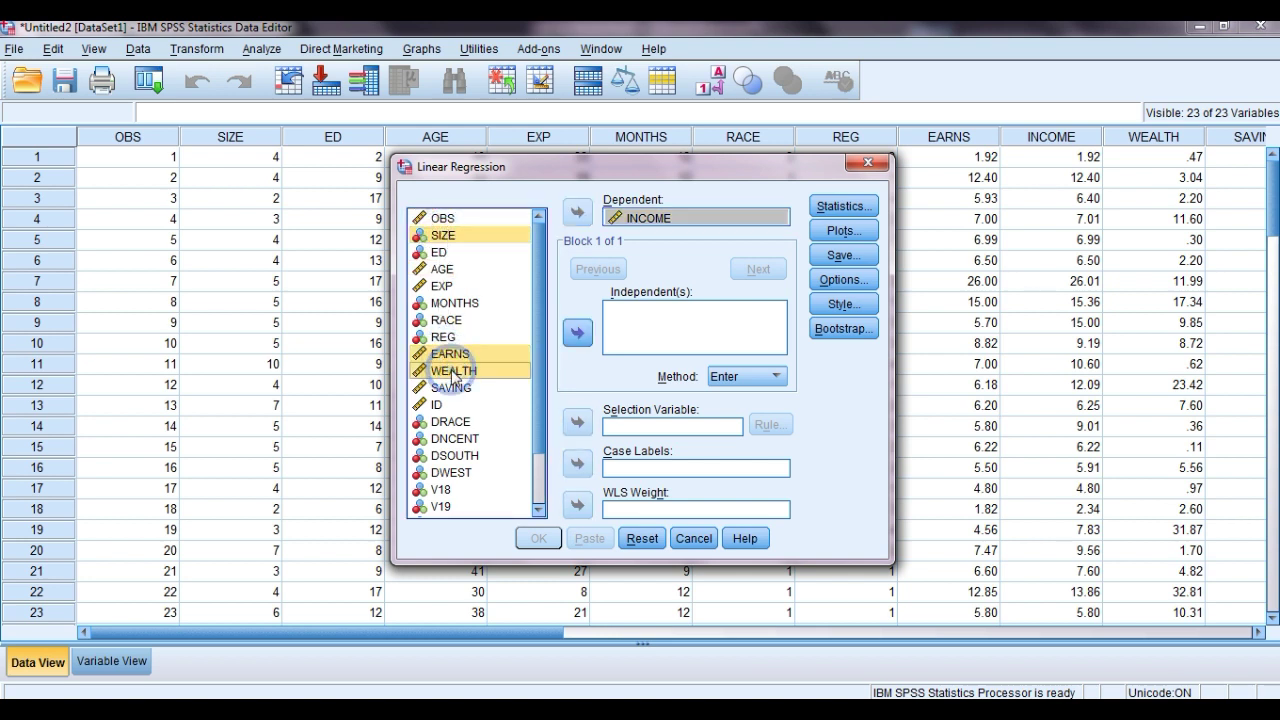
{"action": "left_click", "coordinate": [450, 388], "text": "ctrl"}
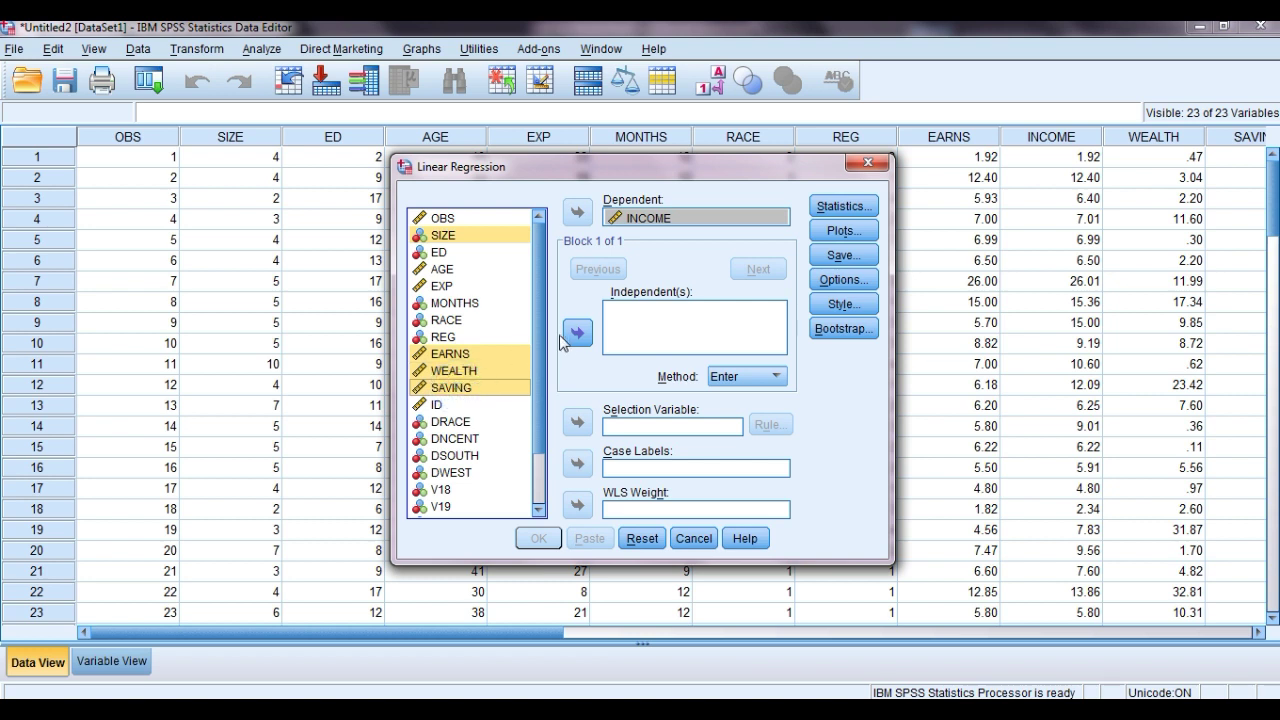
{"action": "left_click", "coordinate": [580, 333]}
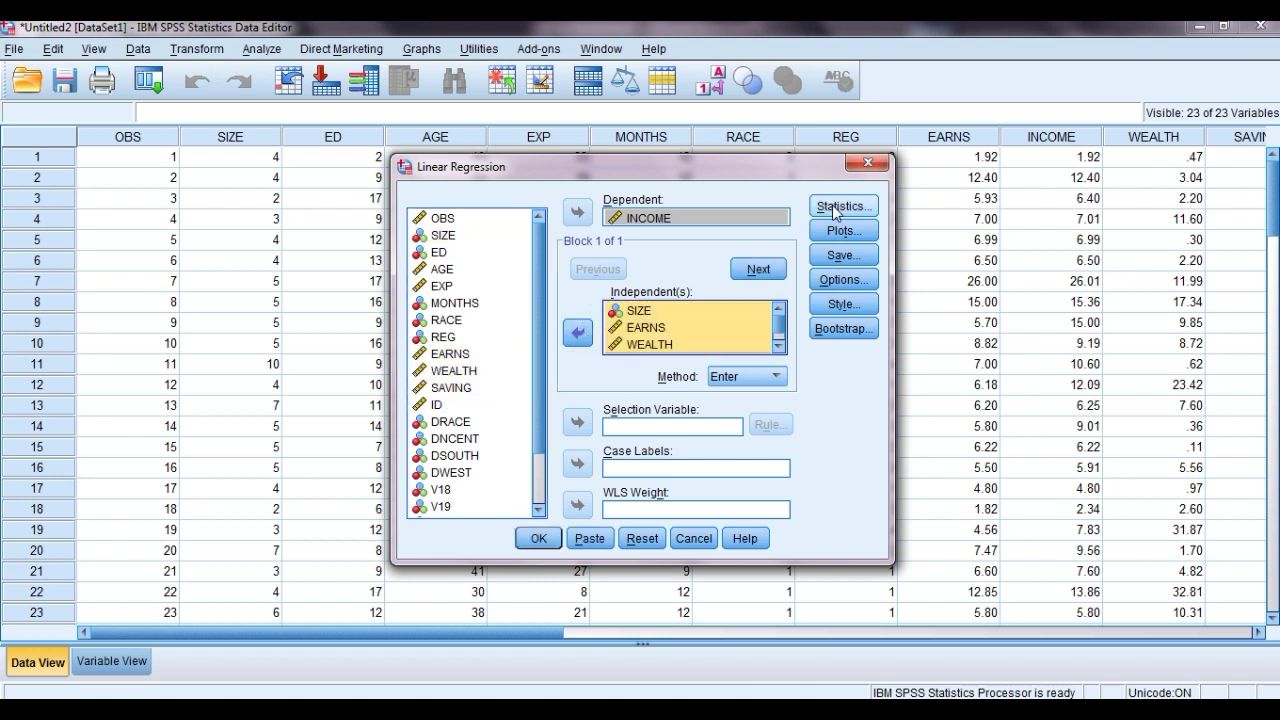
- Choose to save the unstandardized residuals as a variable and run the regression
{"action": "left_click", "coordinate": [838, 256]}
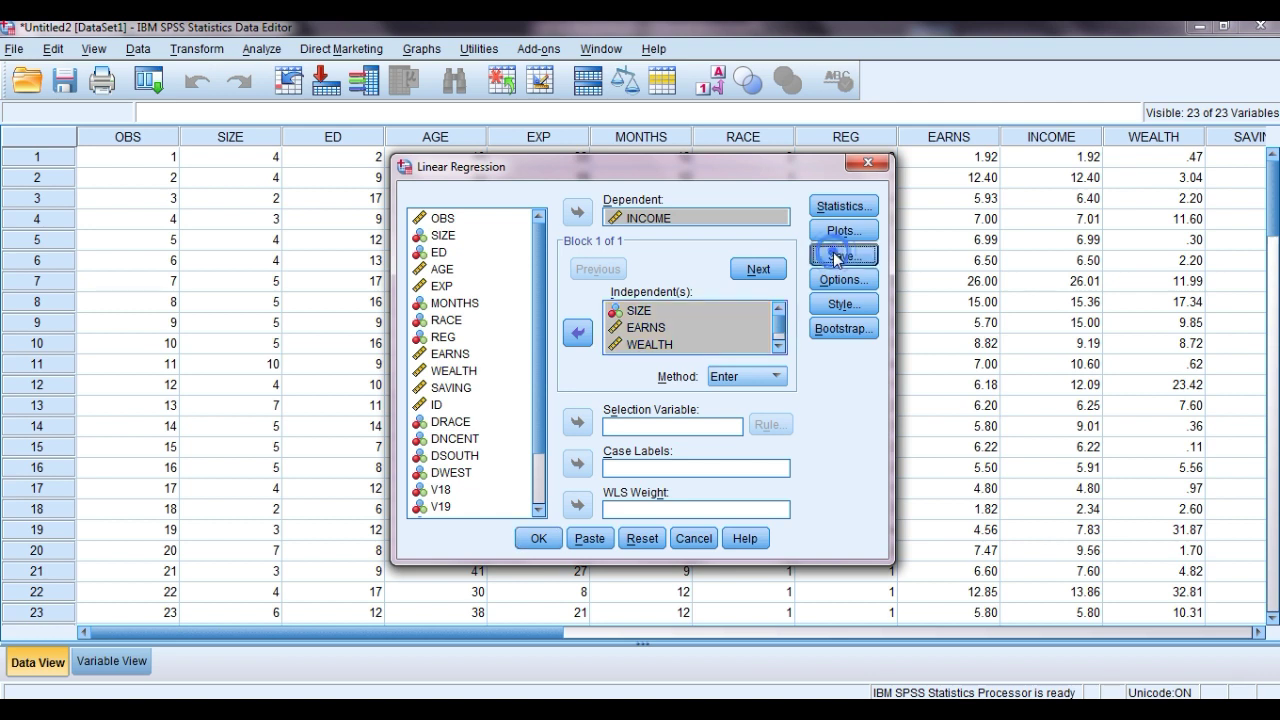
{"action": "left_click", "coordinate": [742, 139]}
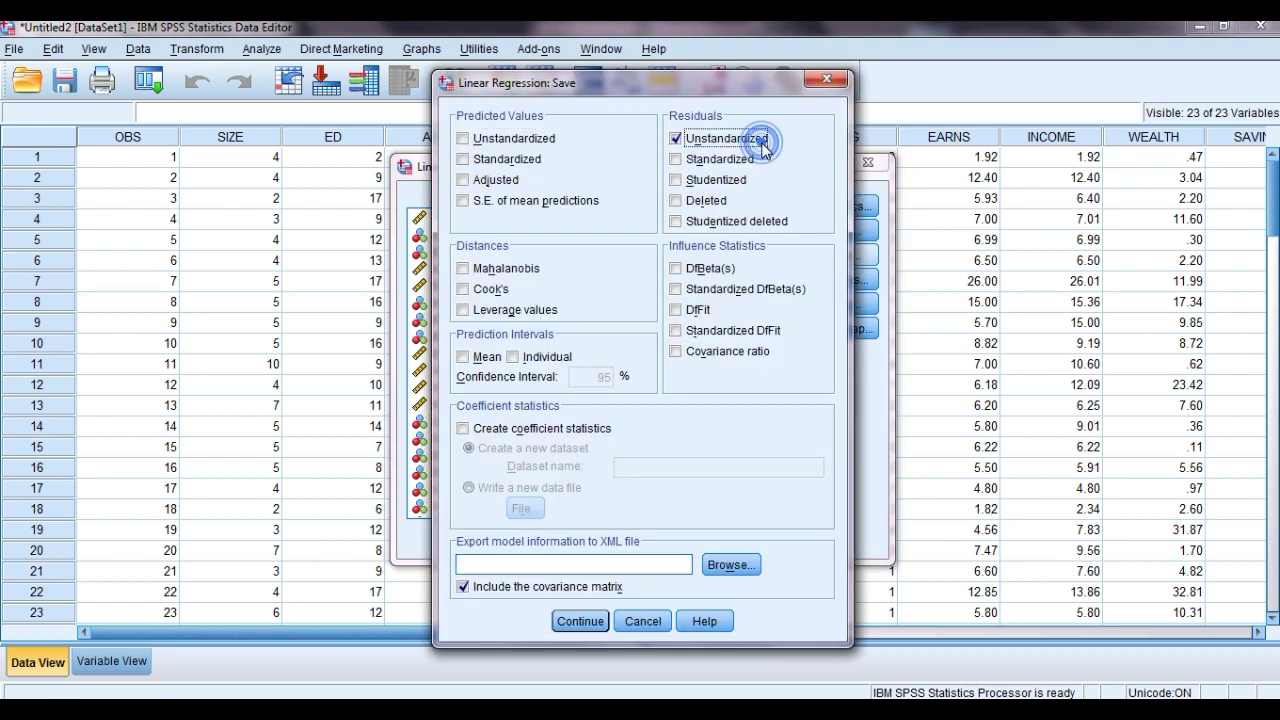
{"action": "left_click", "coordinate": [574, 622]}
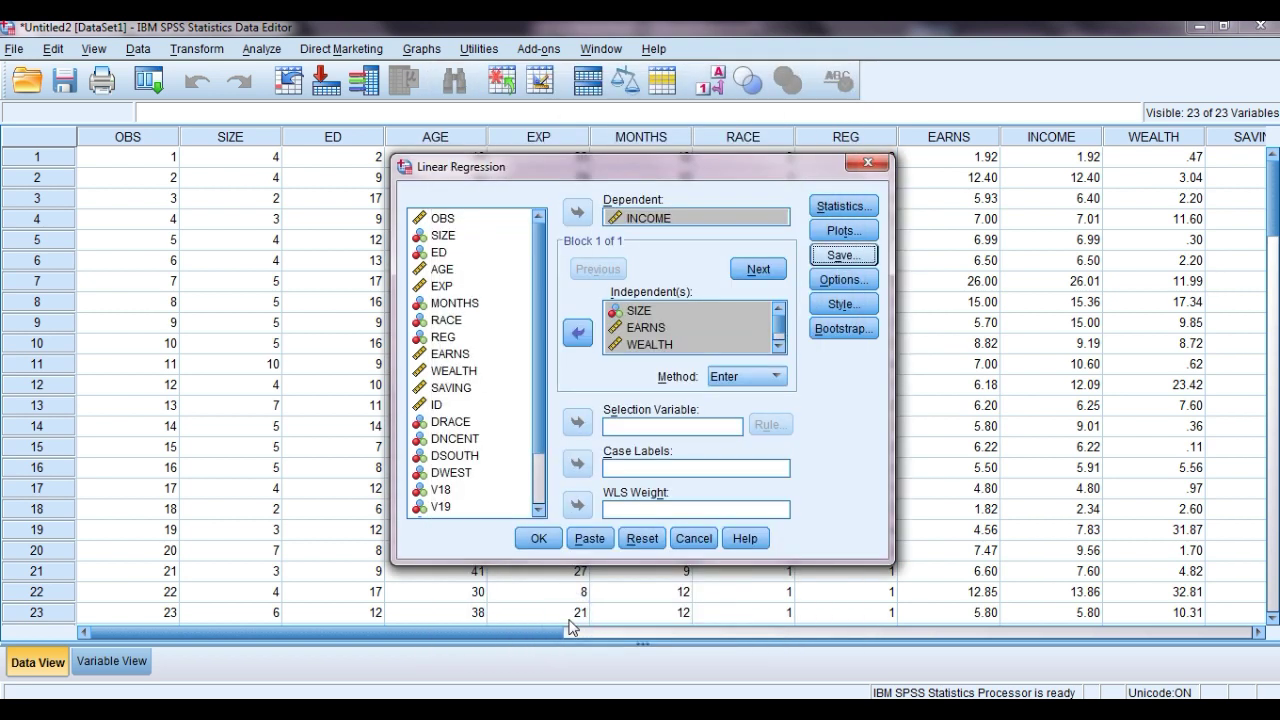
{"action": "left_click", "coordinate": [540, 540]}
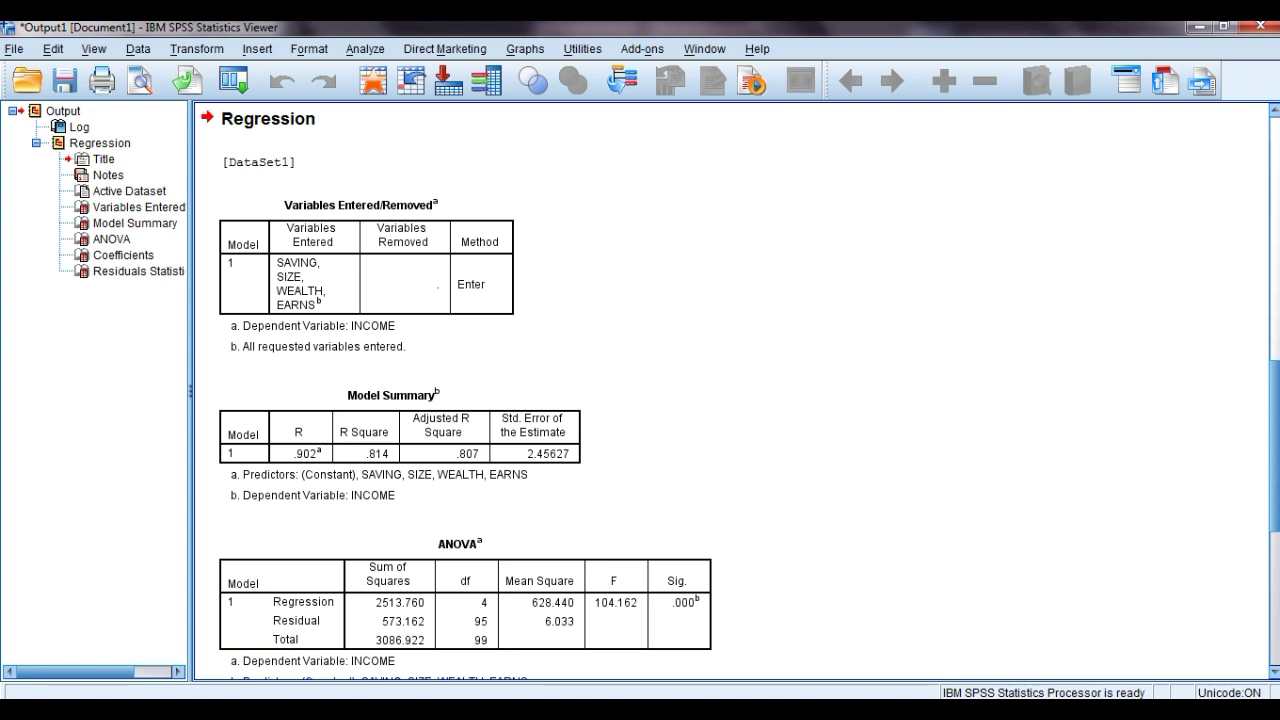
- Return from the output to the dataset and locate the saved residual variable among its variable definitions
{"action": "left_click", "coordinate": [481, 630]}
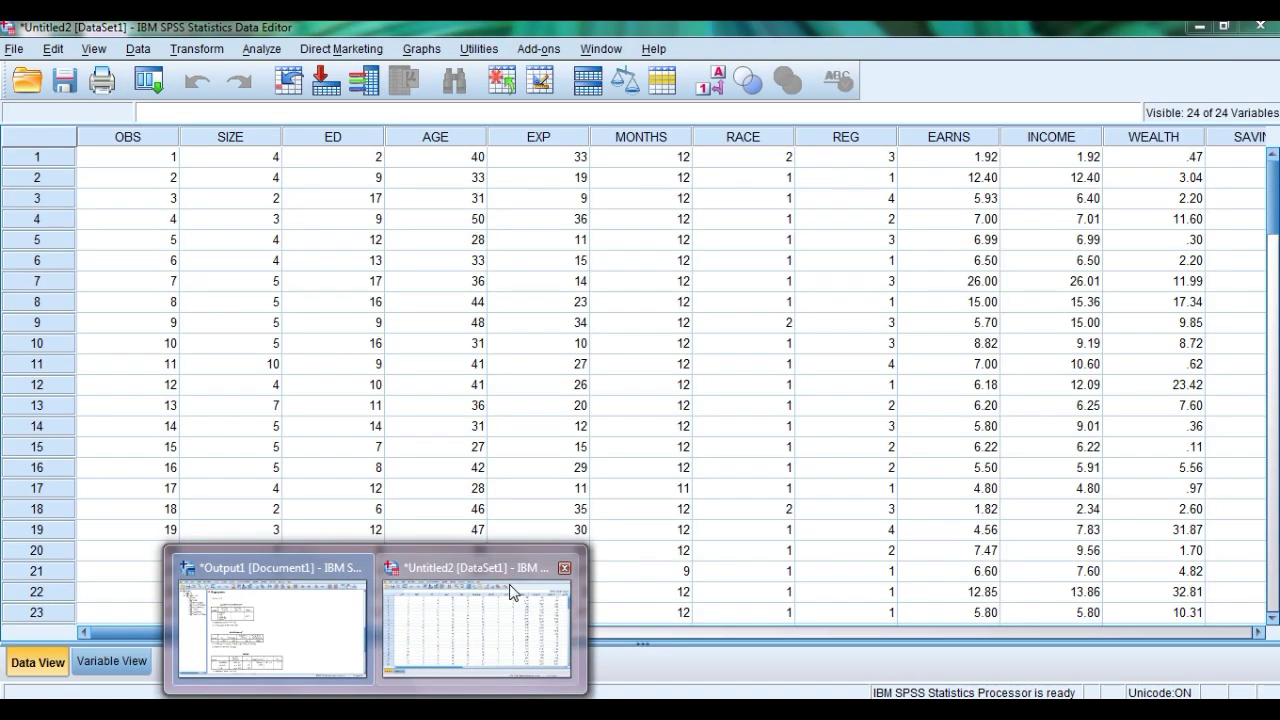
{"action": "left_click", "coordinate": [117, 650]}
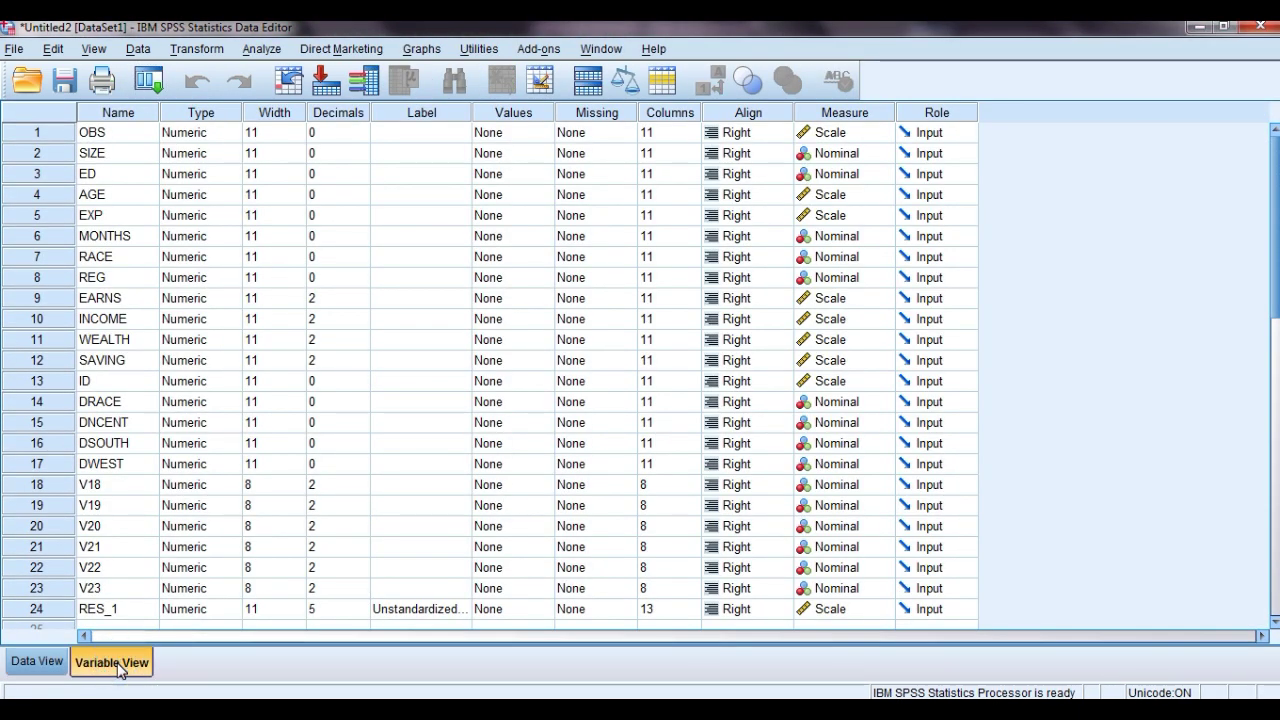
{"action": "left_click", "coordinate": [117, 609]}
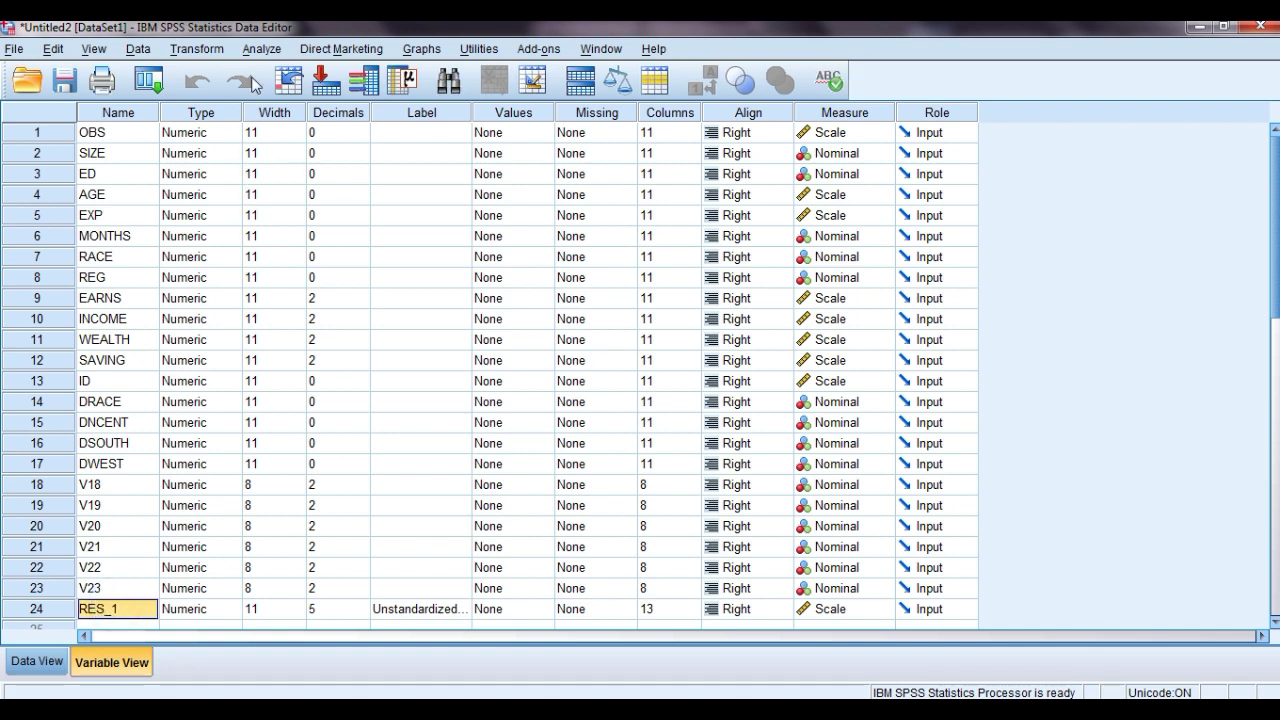
{"action": "left_click", "coordinate": [265, 49]}
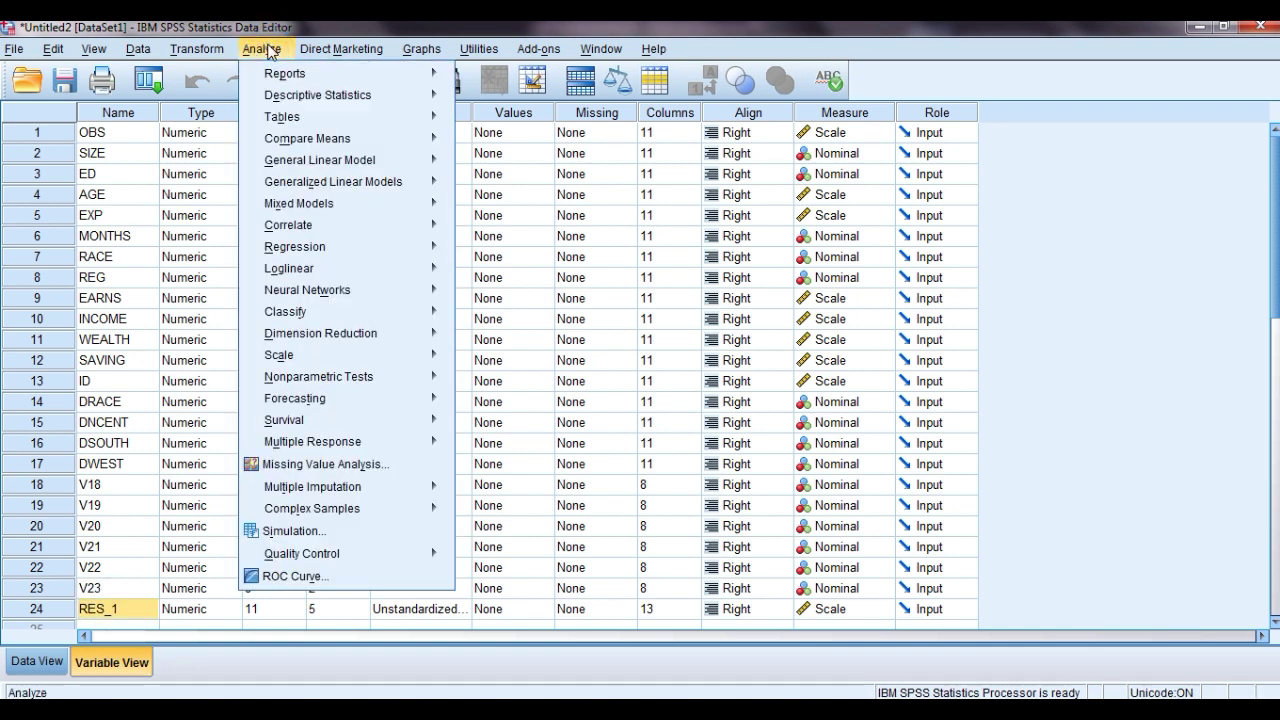
{"action": "mouse_move", "coordinate": [296, 137]}
{"action": "mouse_move", "coordinate": [320, 188]}
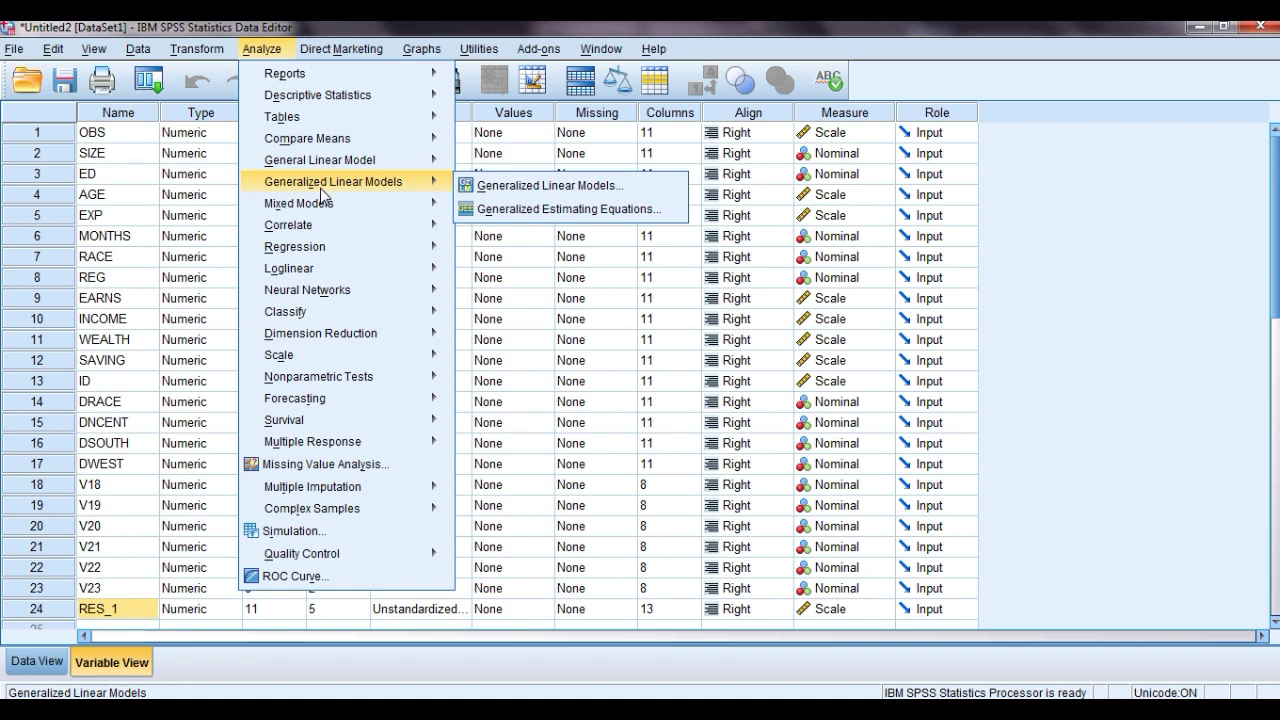
{"action": "mouse_move", "coordinate": [340, 50]}
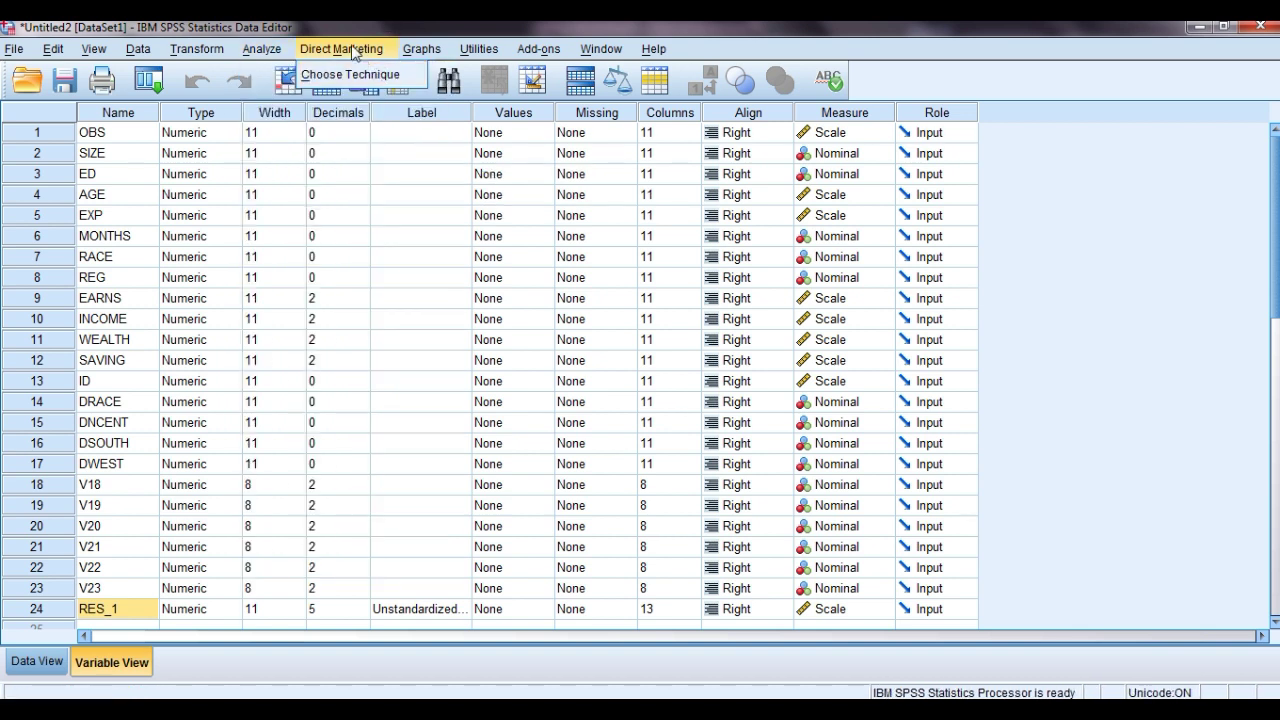
{"action": "left_click", "coordinate": [260, 49]}
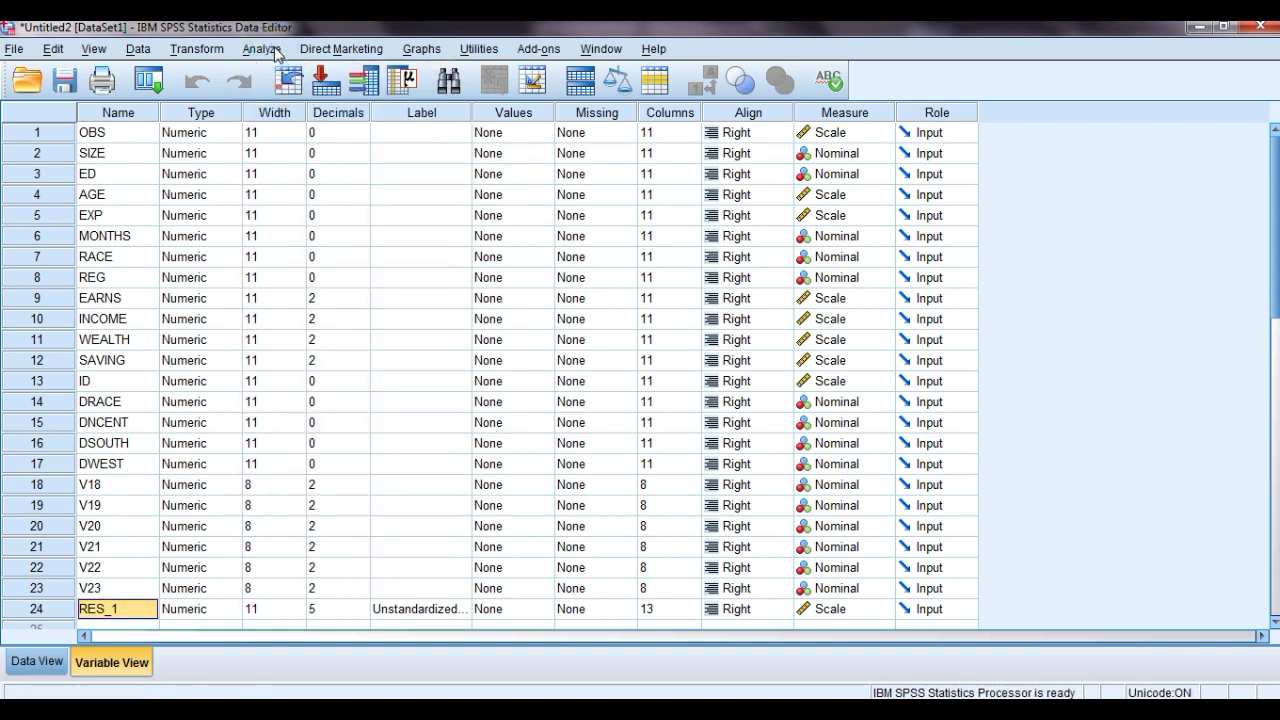
- Reopen the Linear Regression setup and define a residual scatterplot with *SRESID on Y and *ZPRED on X
{"action": "left_click", "coordinate": [260, 50]}
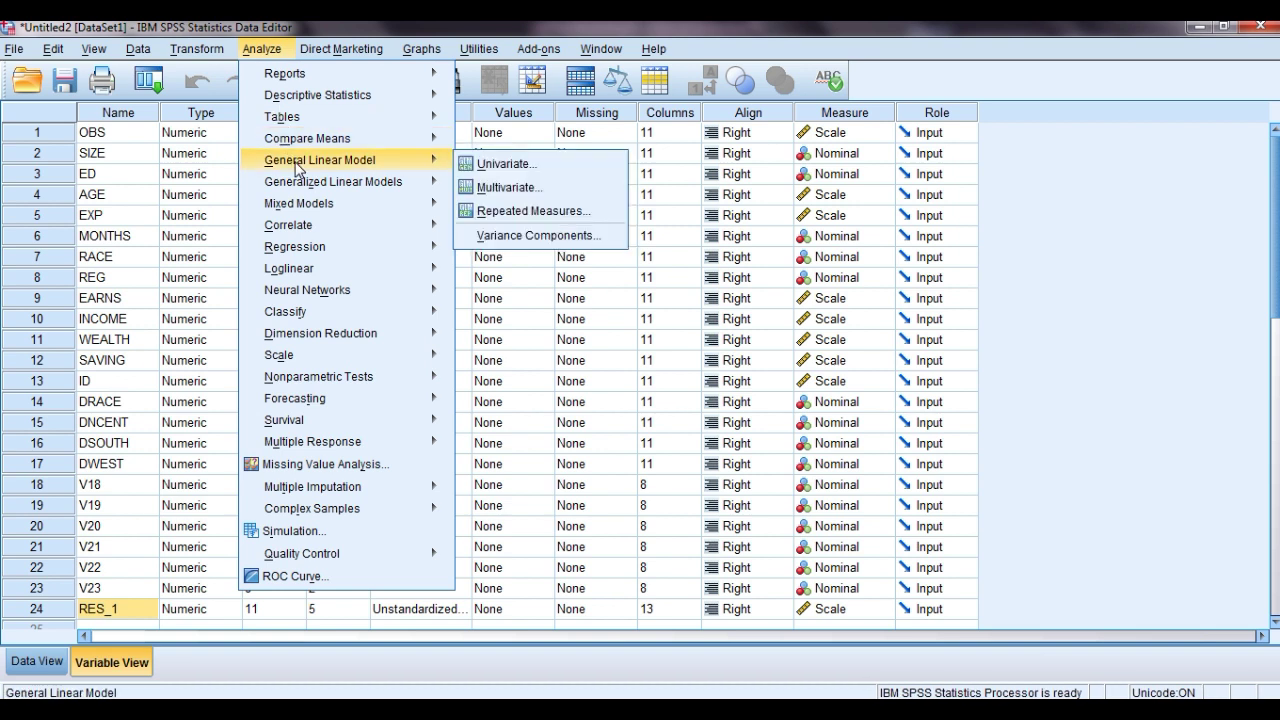
{"action": "mouse_move", "coordinate": [313, 233]}
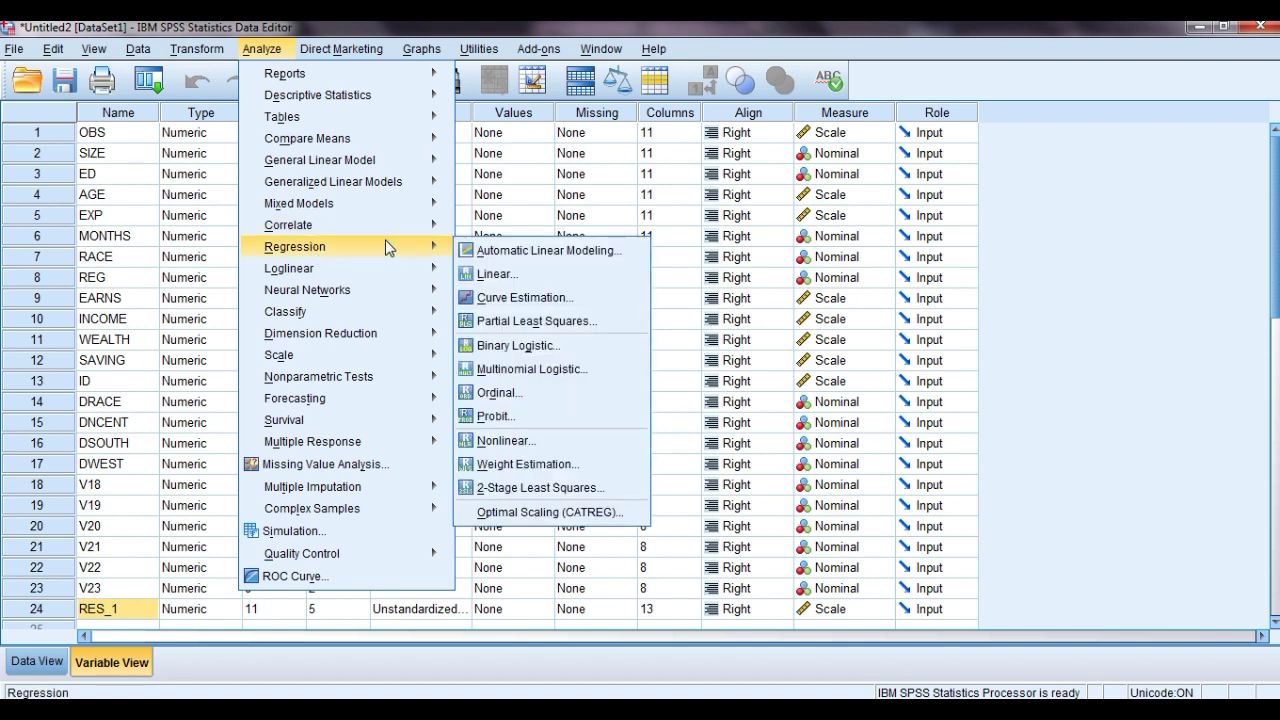
{"action": "left_click", "coordinate": [475, 275]}
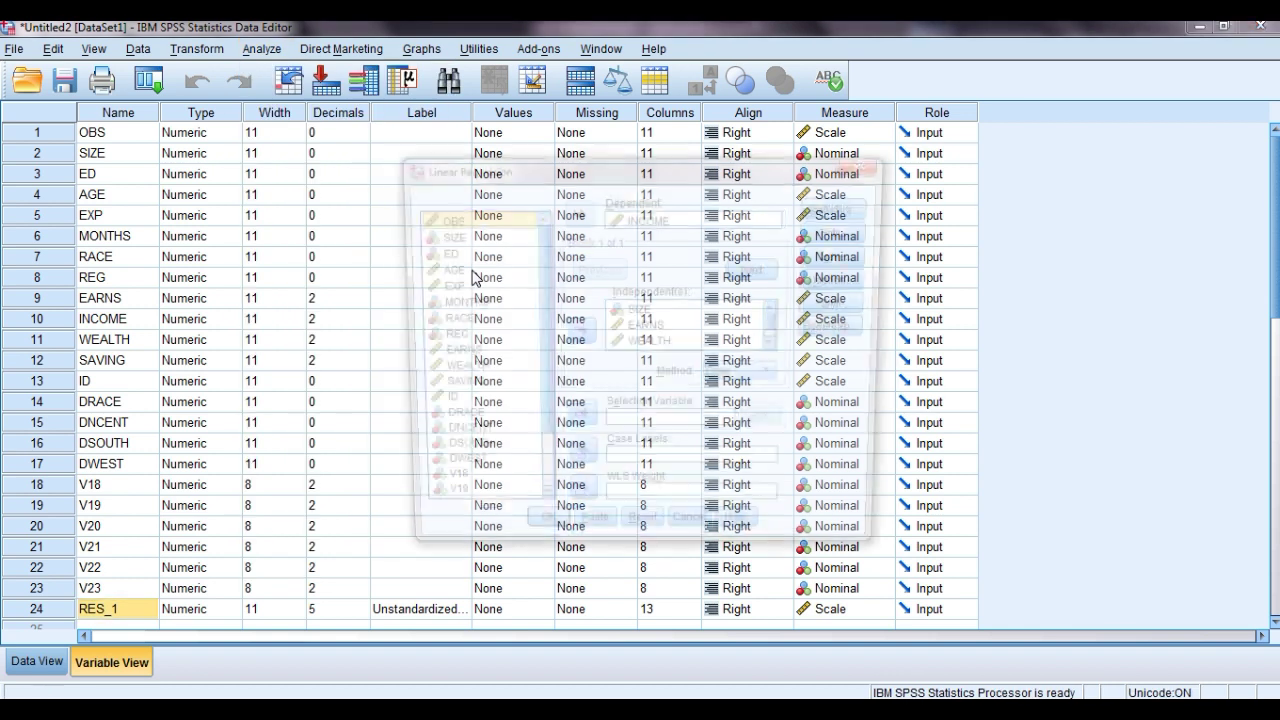
{"action": "left_click", "coordinate": [848, 231]}
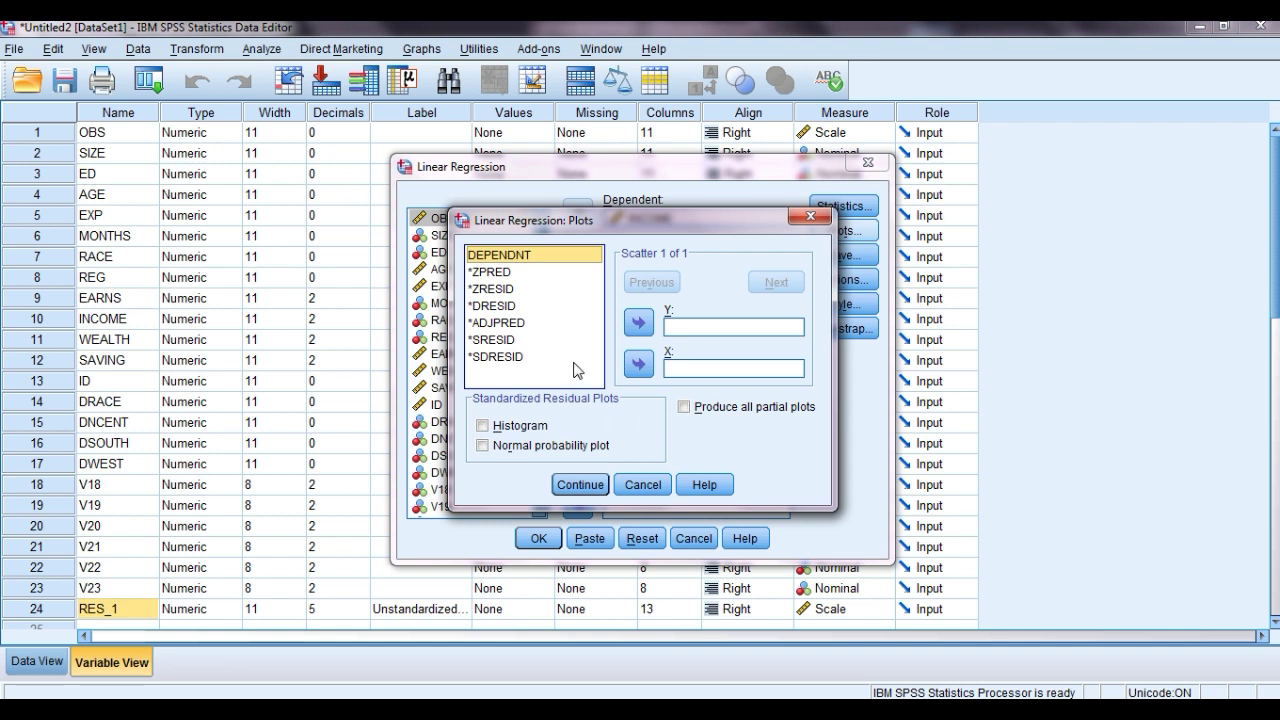
{"action": "left_click", "coordinate": [503, 340]}
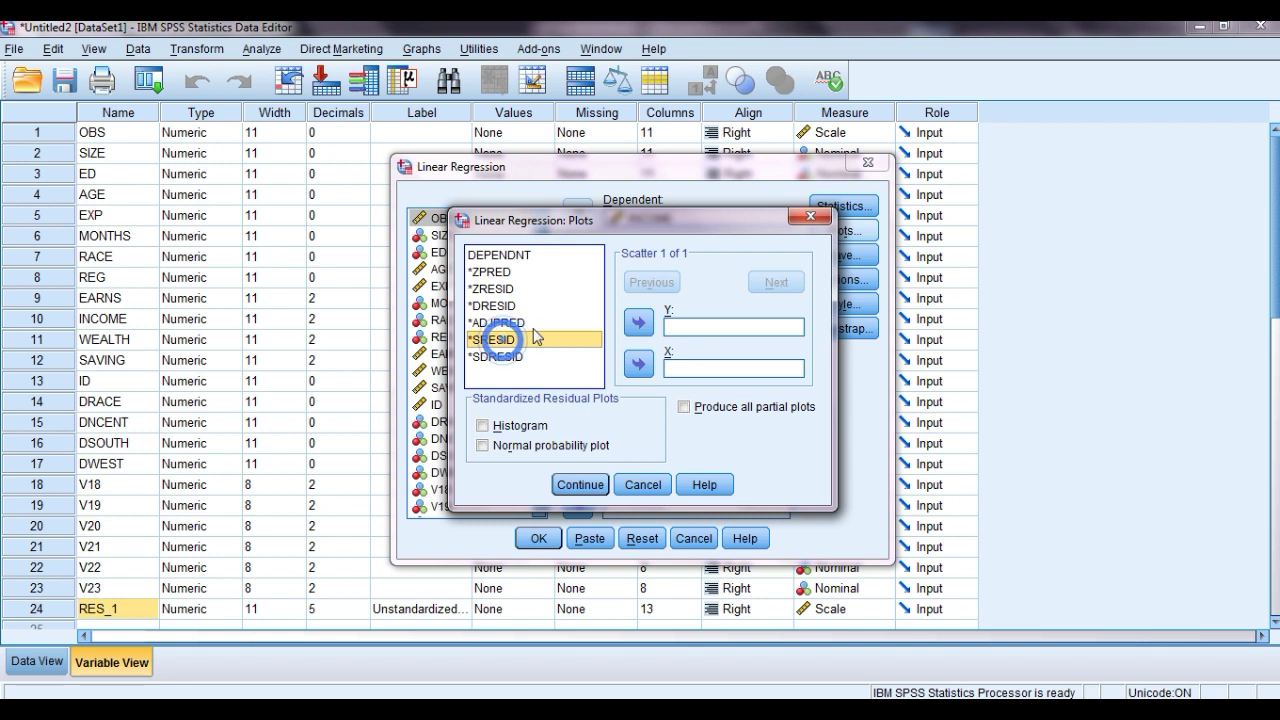
{"action": "left_click", "coordinate": [640, 321]}
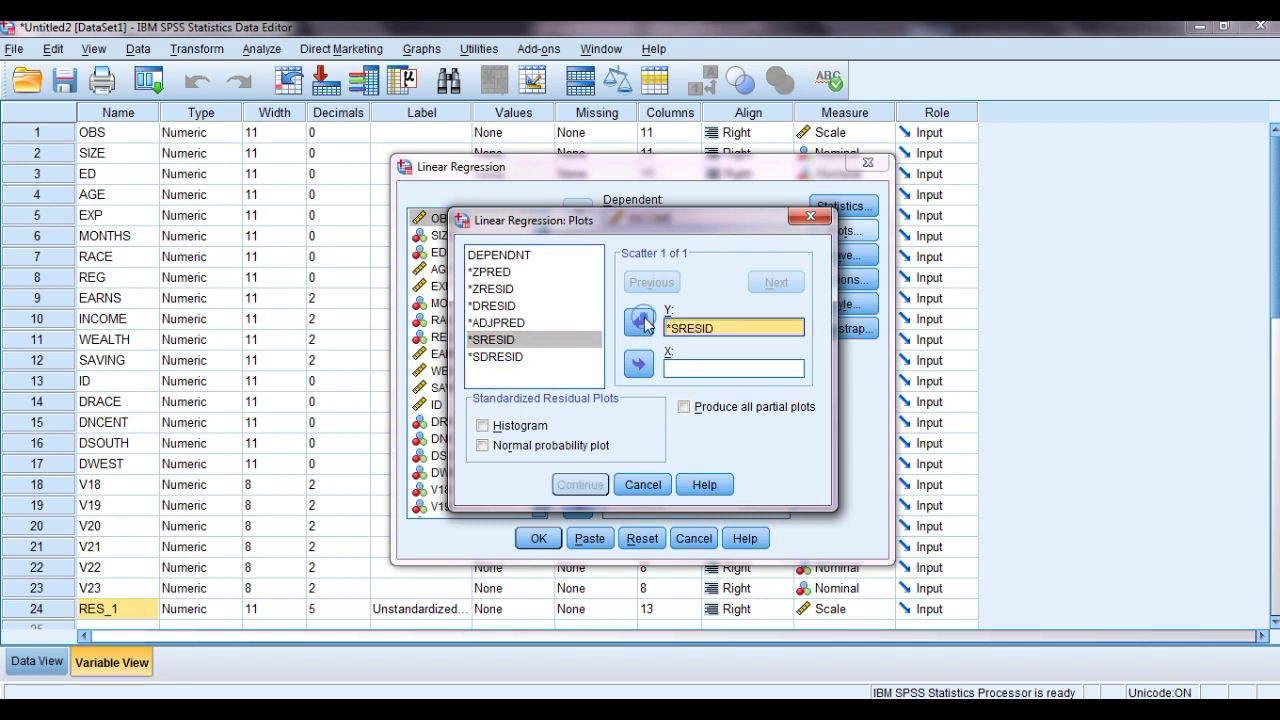
{"action": "left_click", "coordinate": [503, 272]}
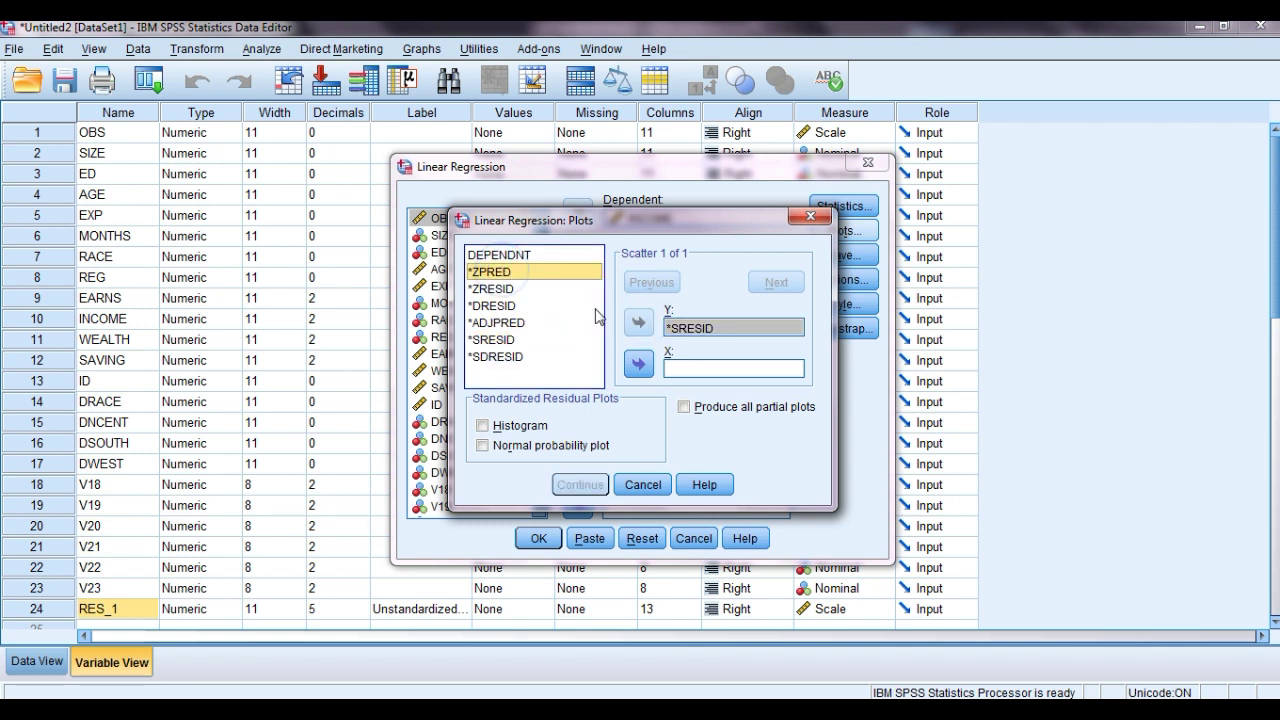
{"action": "left_click", "coordinate": [639, 363]}
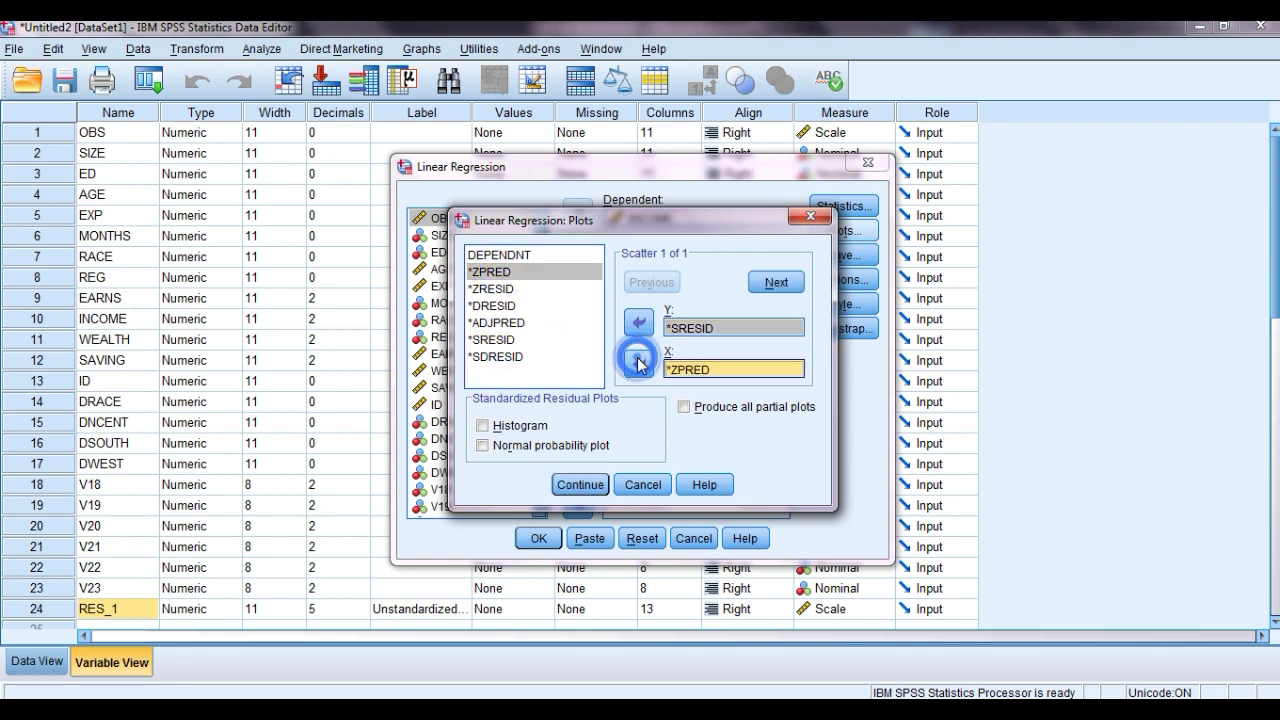
- Include the histogram and normal probability plot of the standardized residuals and run the regression to view its charts
{"action": "left_click", "coordinate": [537, 430]}
{"action": "left_click", "coordinate": [540, 449]}
{"action": "left_click", "coordinate": [582, 486]}
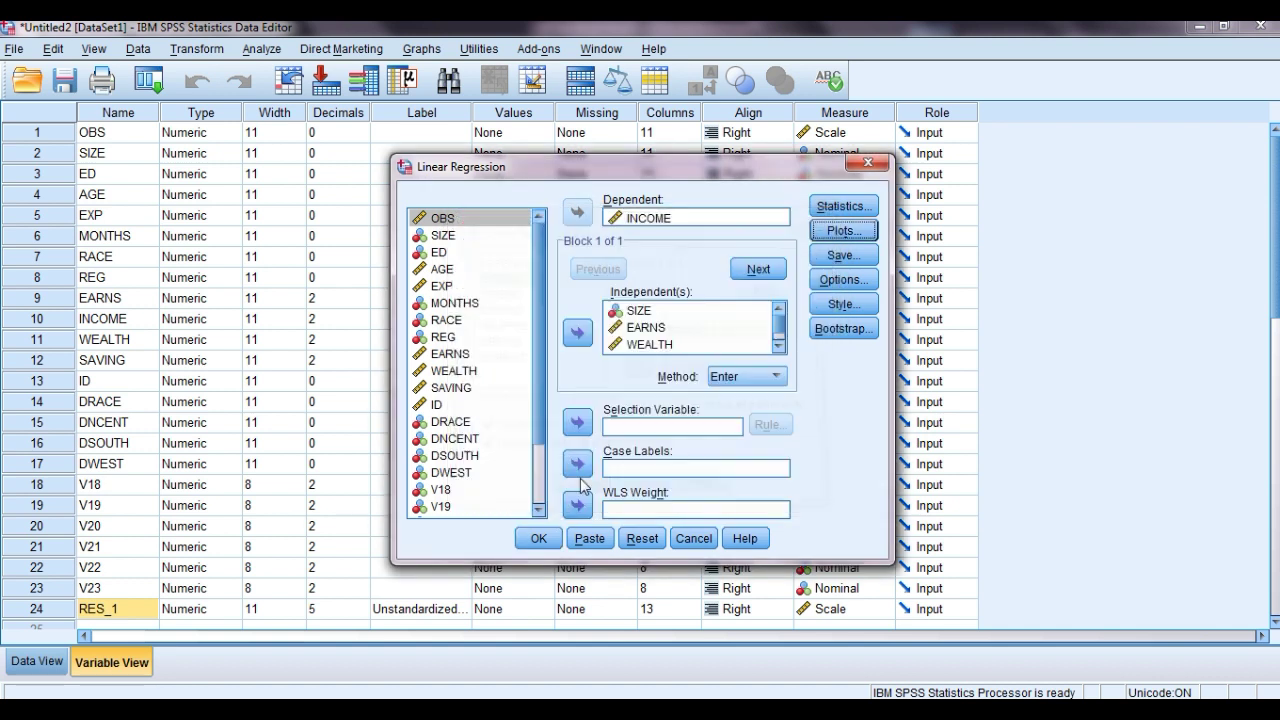
{"action": "left_click", "coordinate": [533, 538]}
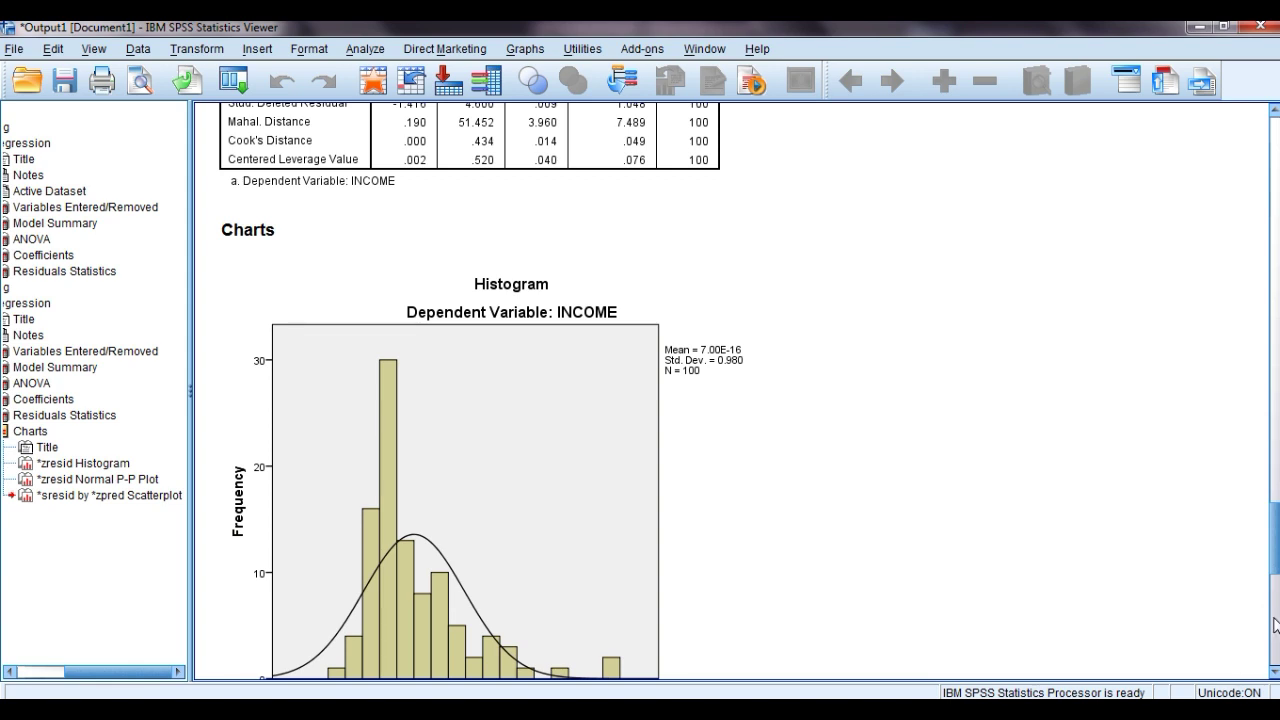
{"action": "left_click", "coordinate": [1274, 672]}
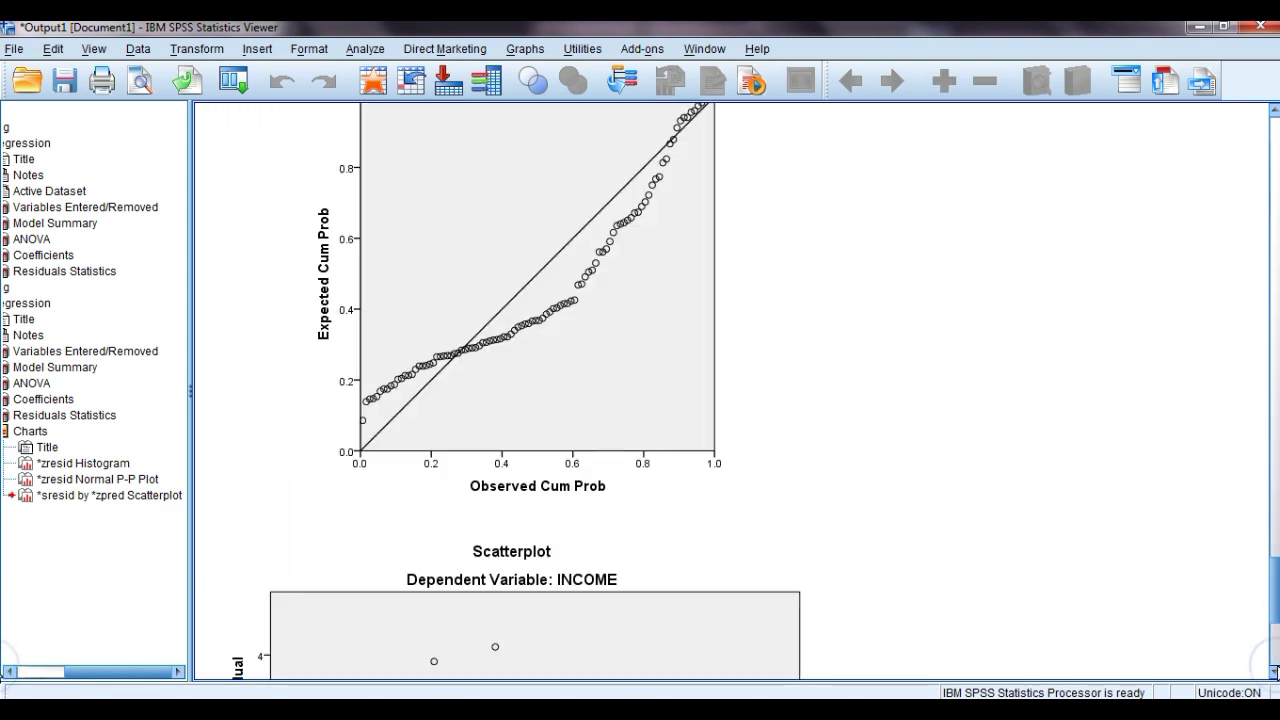
- Examine the residual scatterplot, histogram and normal P-P plot for the INCOME regression, dismissing the Windows color scheme prompt without changing the scheme
{"action": "left_click", "coordinate": [1274, 670]}
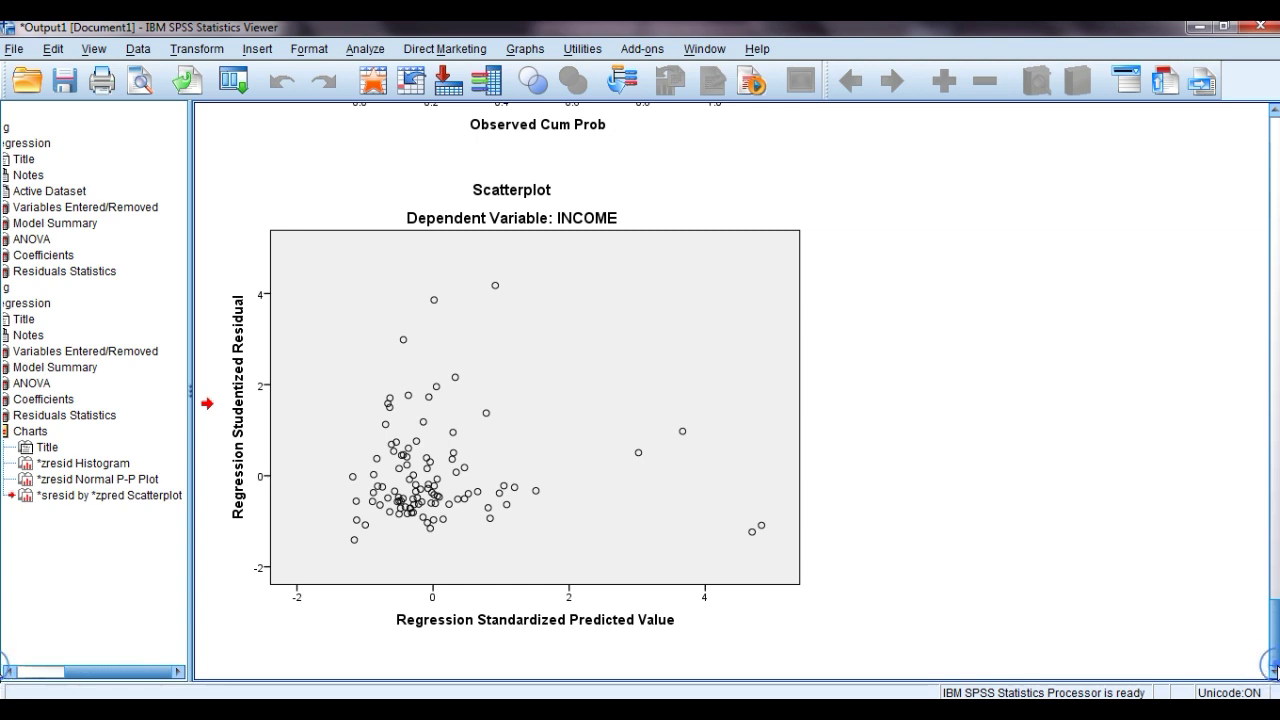
{"action": "left_click_drag", "start_coordinate": [1276, 640], "coordinate": [1277, 553]}
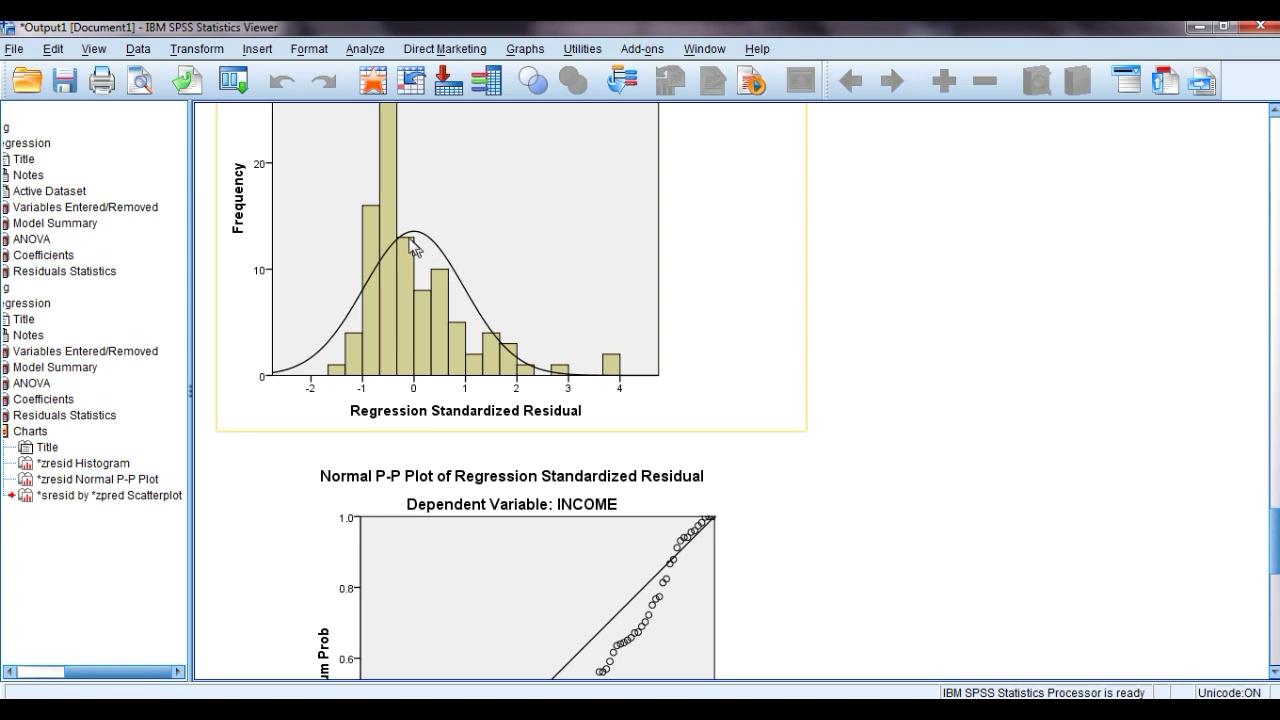
{"action": "left_click", "coordinate": [869, 168]}
{"action": "left_click", "coordinate": [880, 400]}
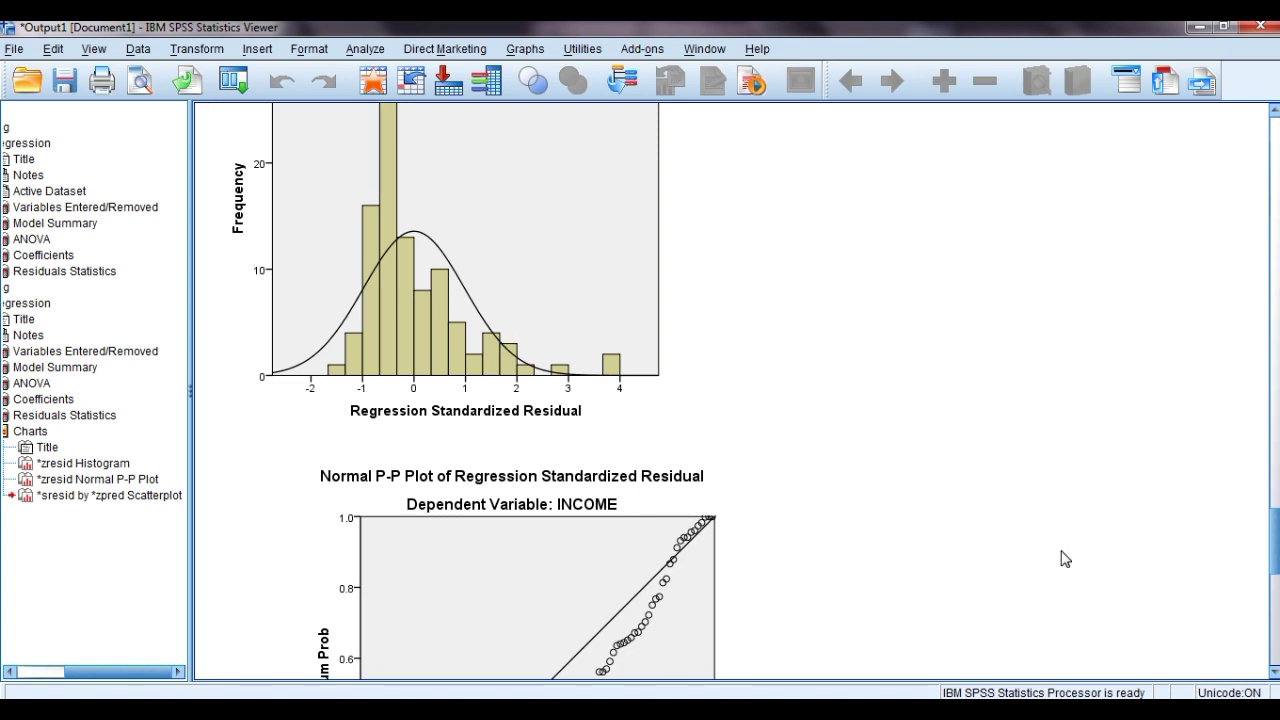
{"action": "left_click", "coordinate": [1275, 672]}
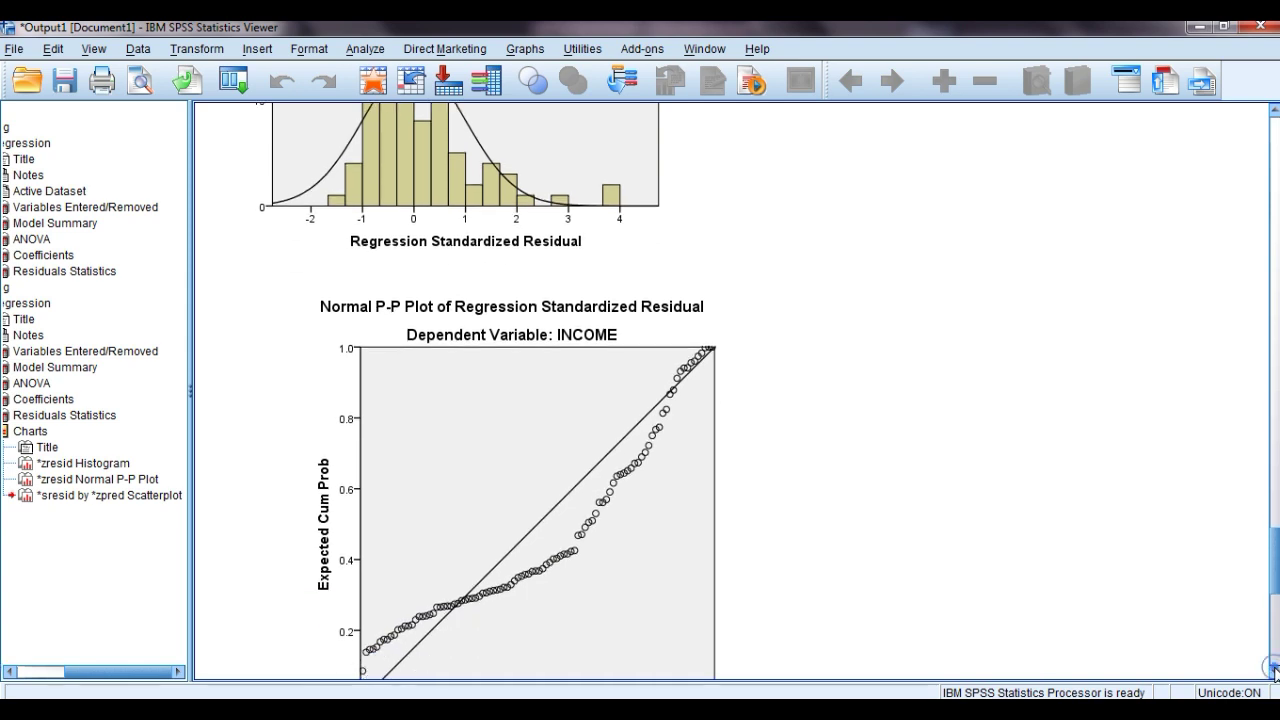
{"action": "left_click", "coordinate": [1275, 672]}
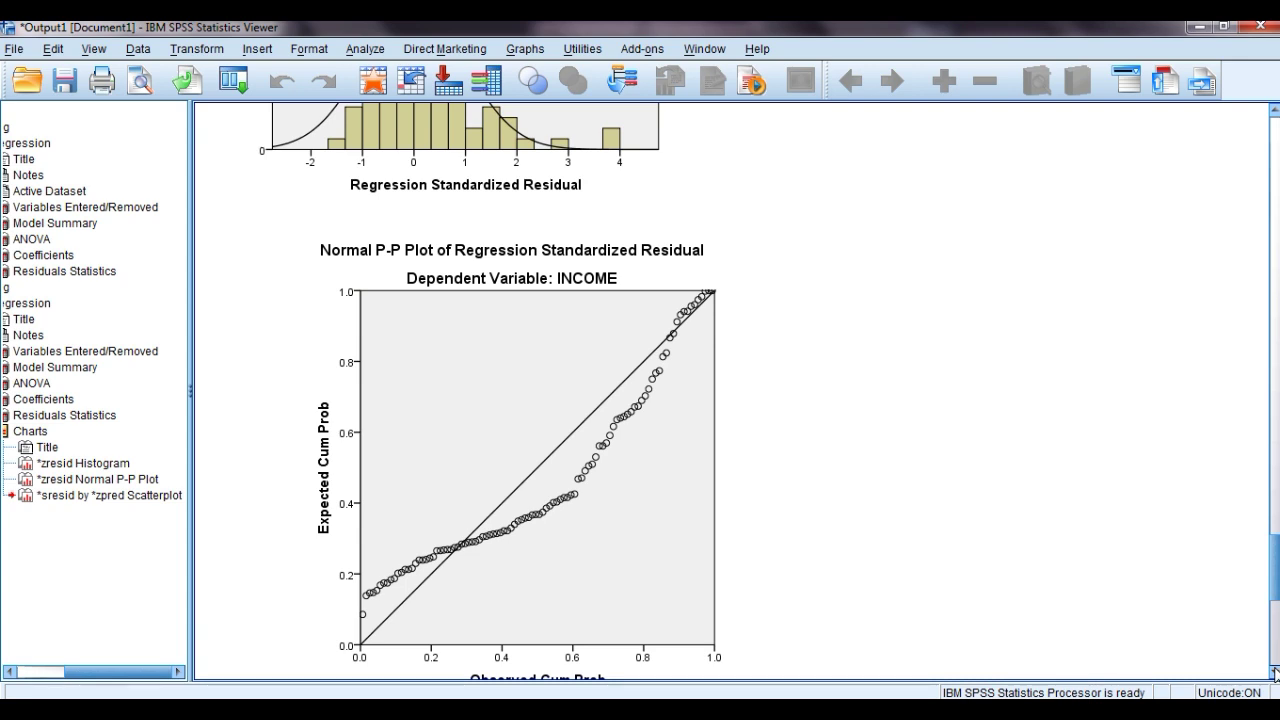
{"action": "left_click", "coordinate": [510, 604]}
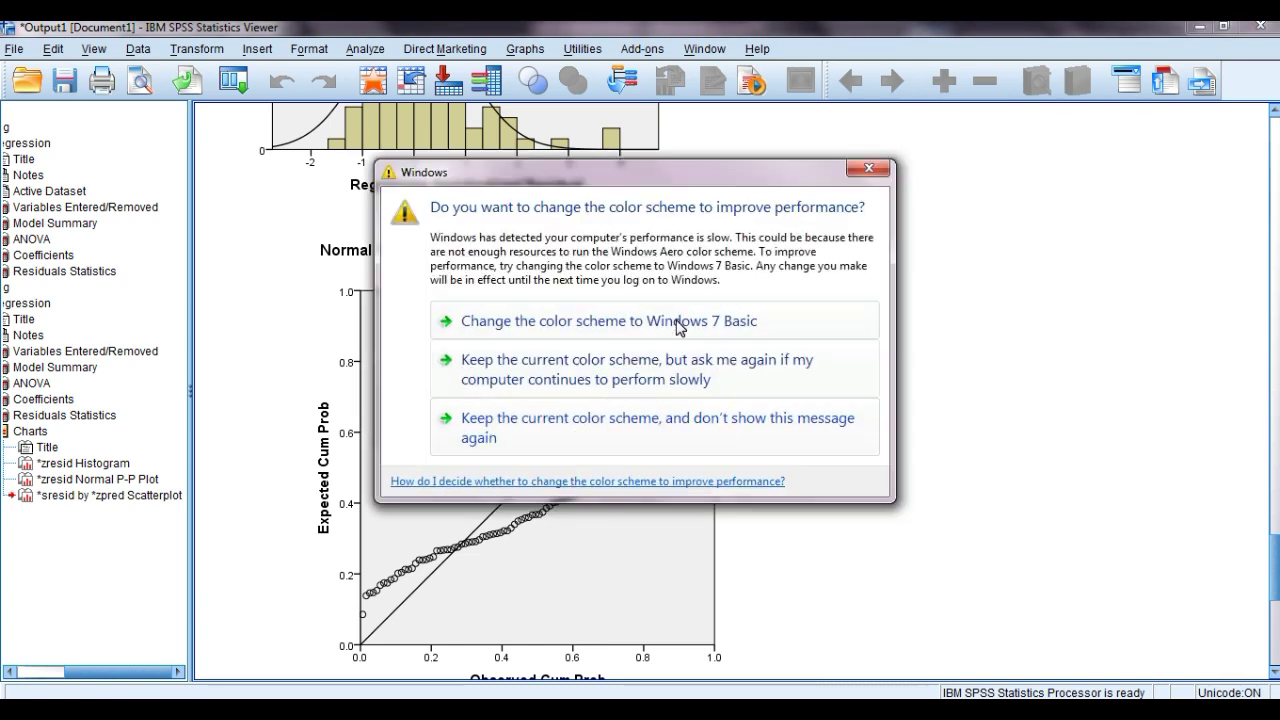
{"action": "left_click", "coordinate": [869, 169]}
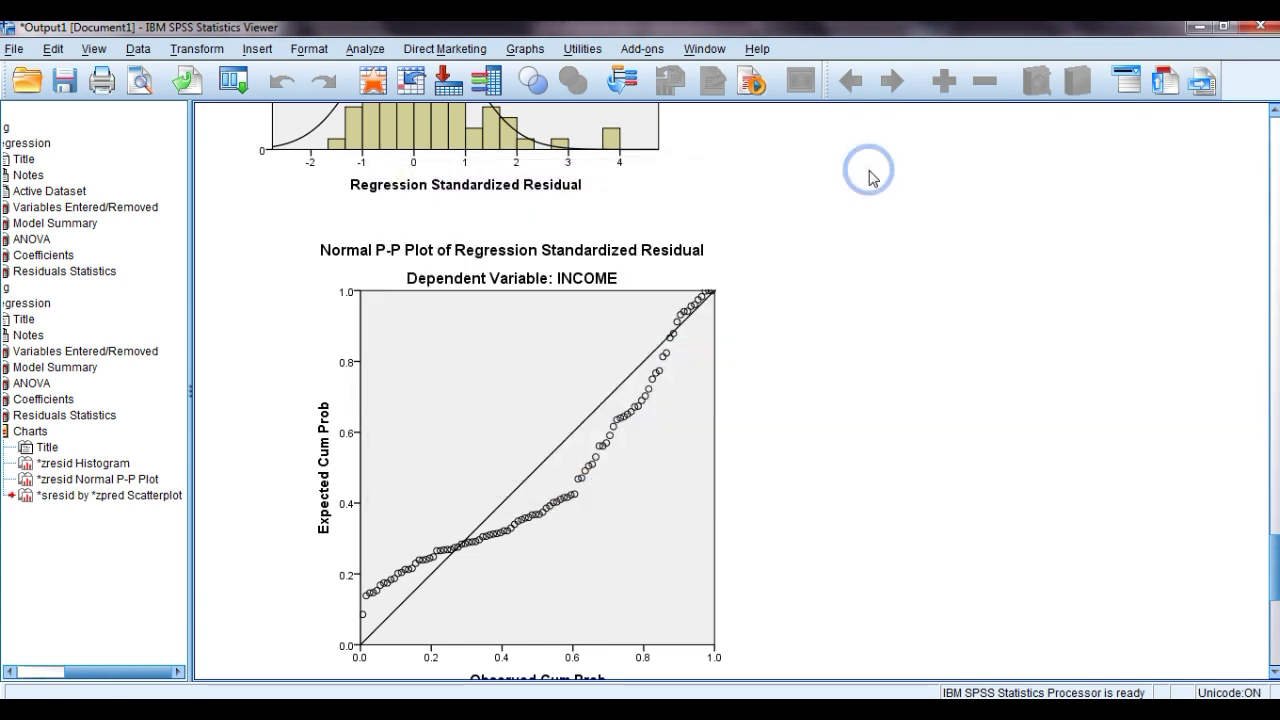
{"action": "left_click", "coordinate": [678, 157]}
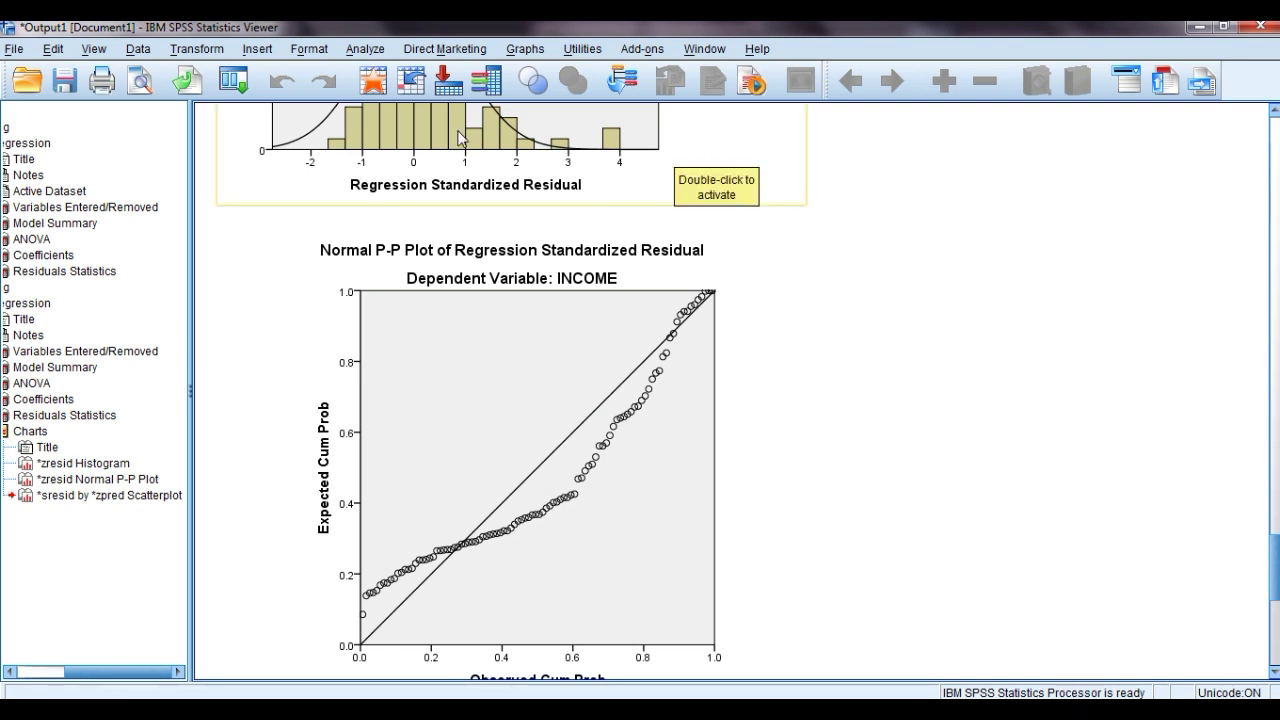
{"action": "left_click", "coordinate": [508, 398]}
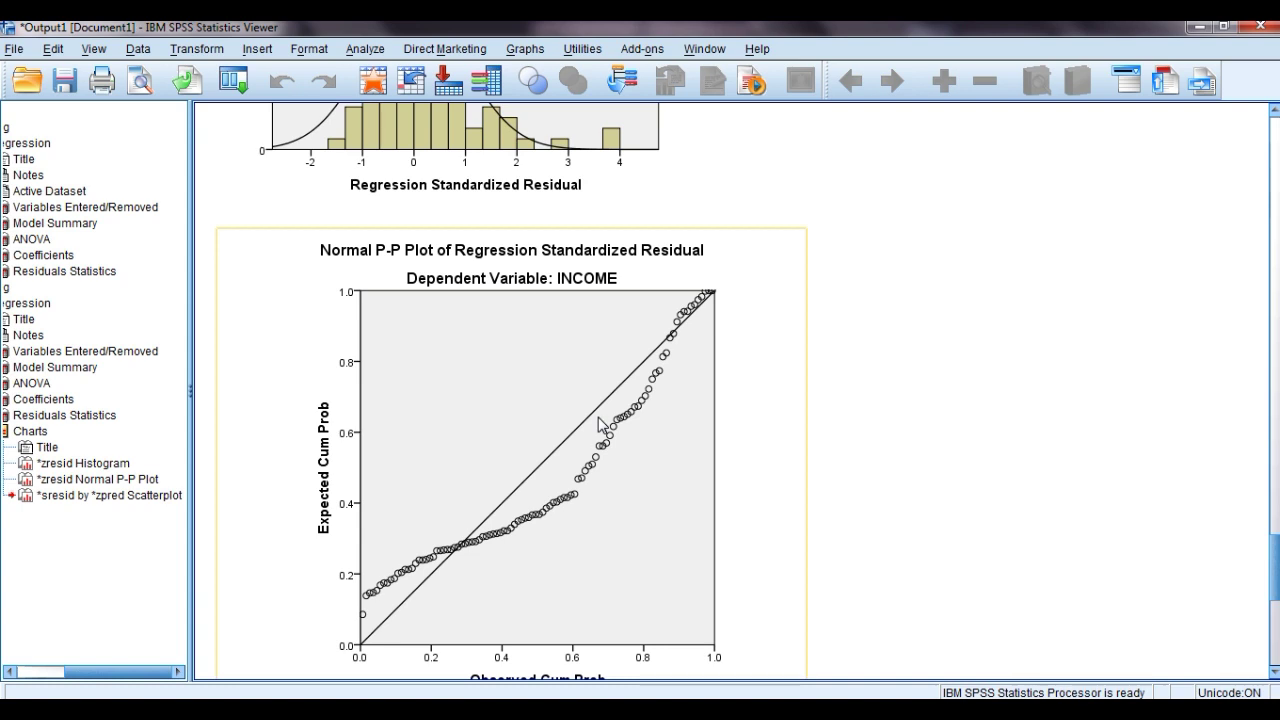
{"action": "left_click", "coordinate": [1100, 514]}
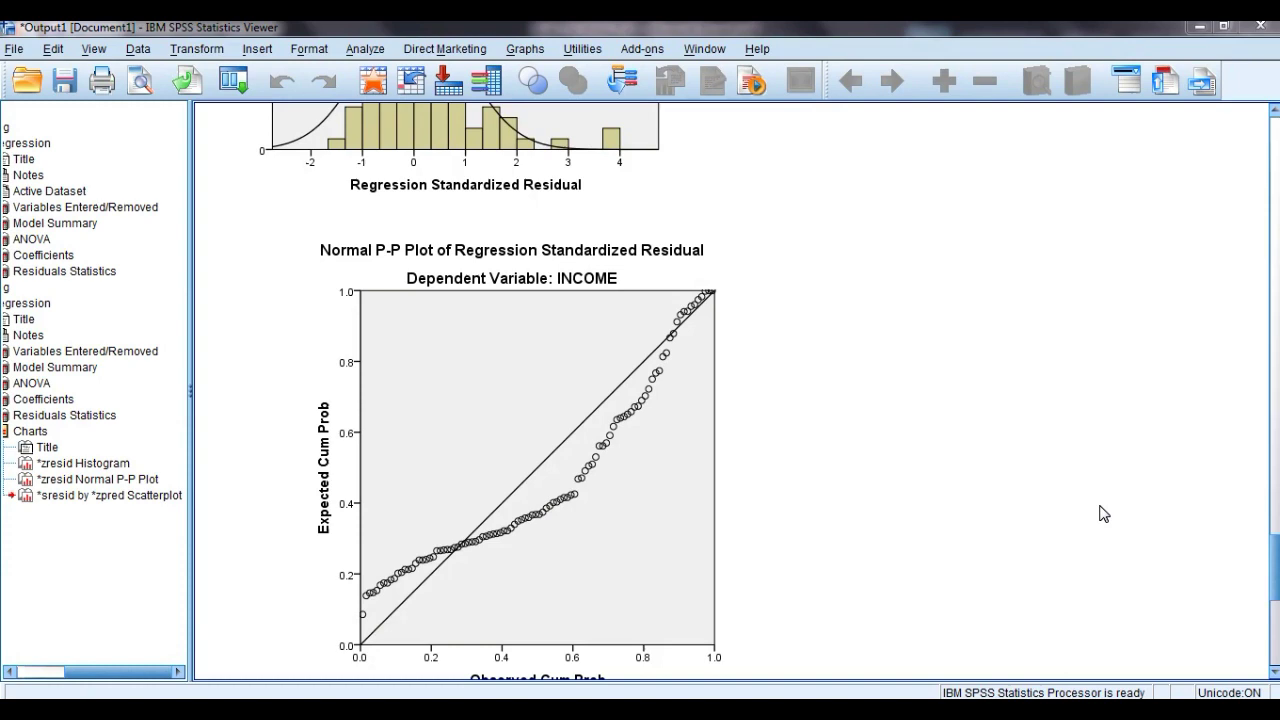